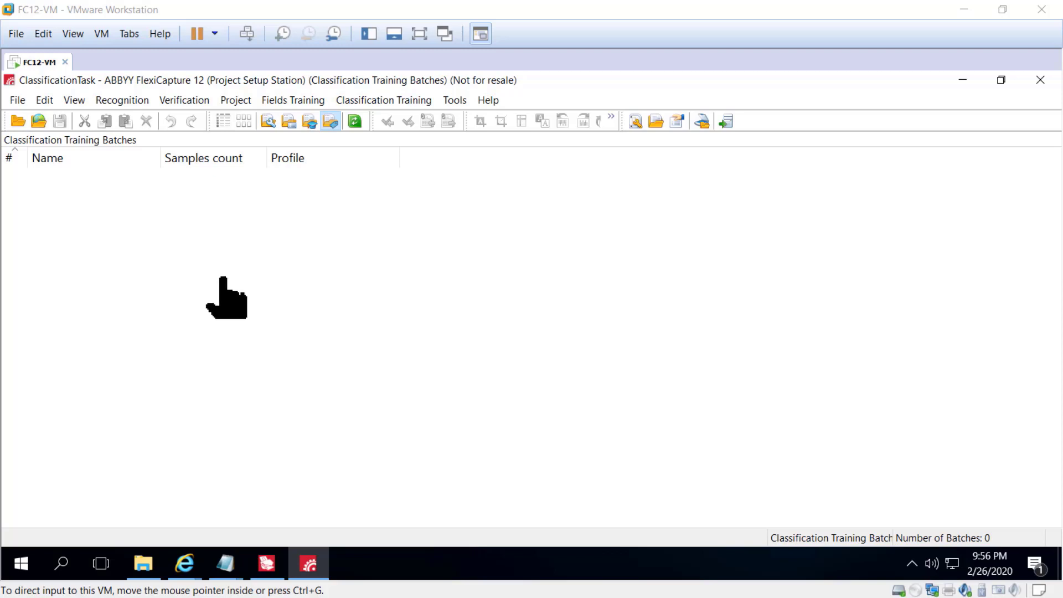
View the project's list of document definitions, then close it
{"action": "left_click", "coordinate": [234, 100]}
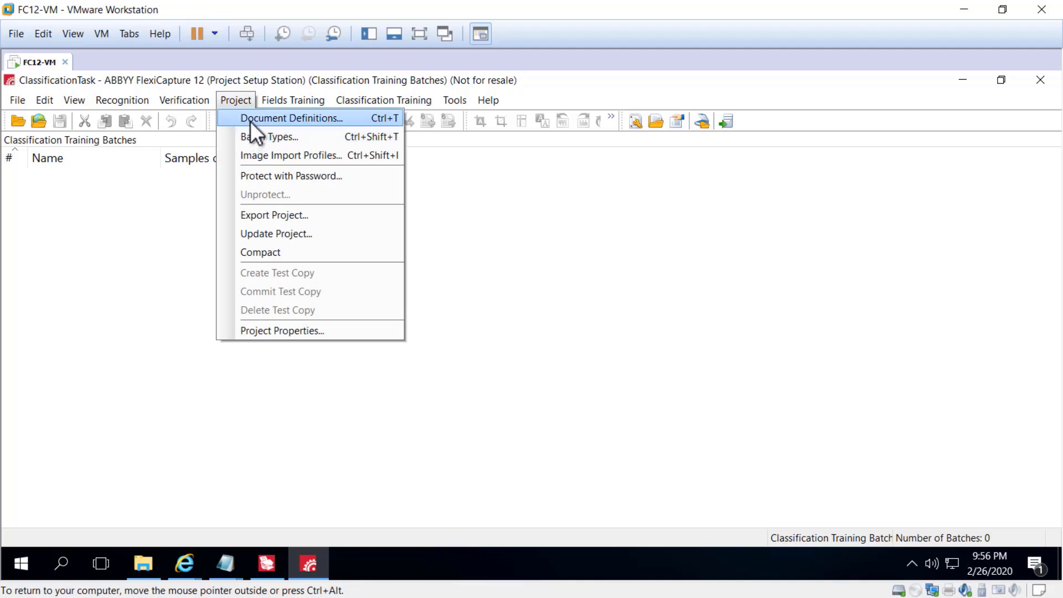
{"action": "left_click", "coordinate": [250, 121]}
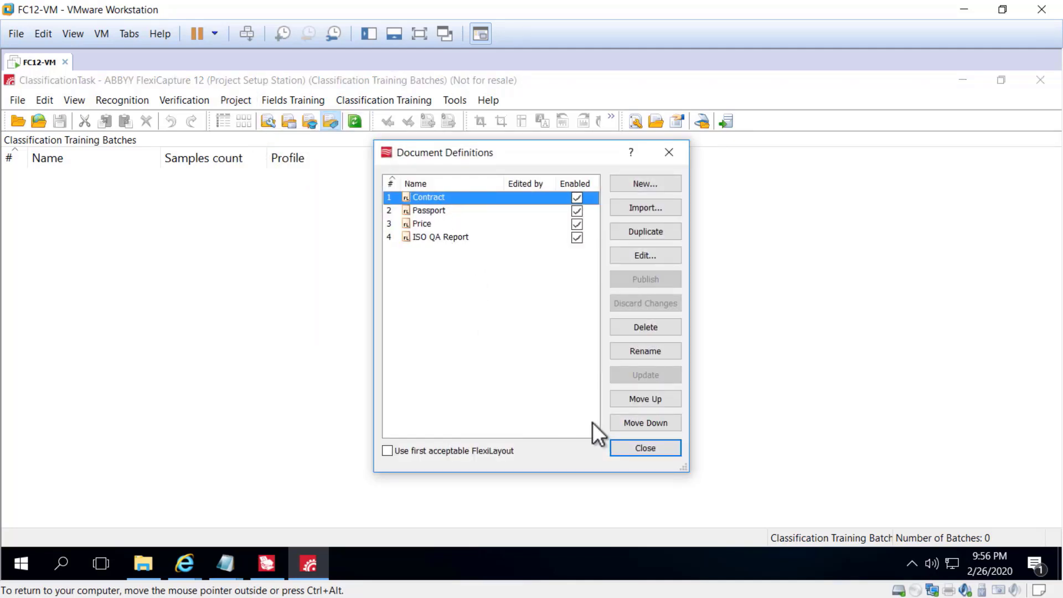
{"action": "left_click", "coordinate": [664, 447]}
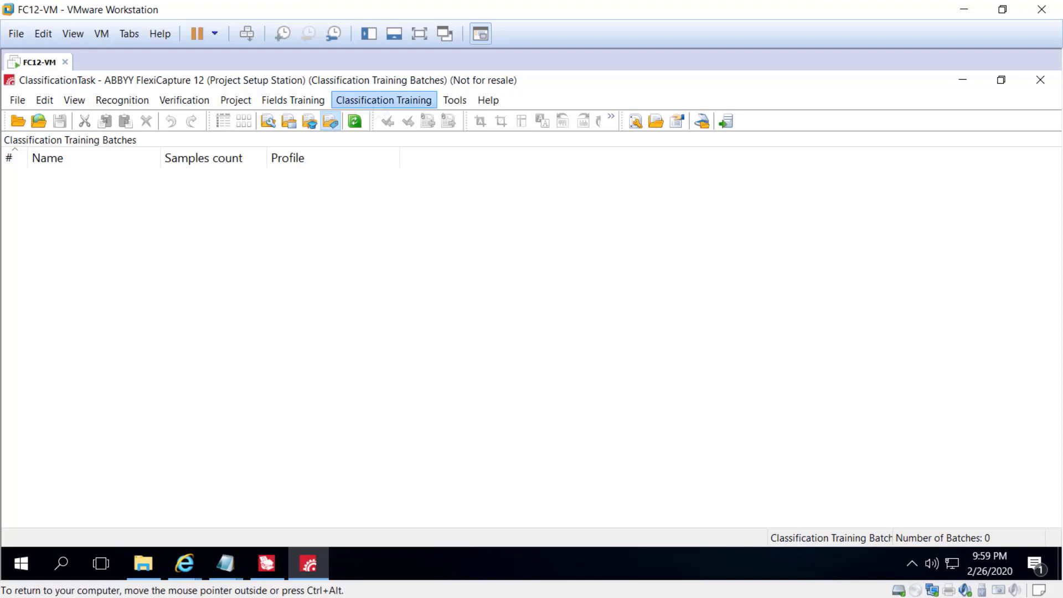
Create a new classification training batch named ClassifierBatch
{"action": "left_click", "coordinate": [375, 100]}
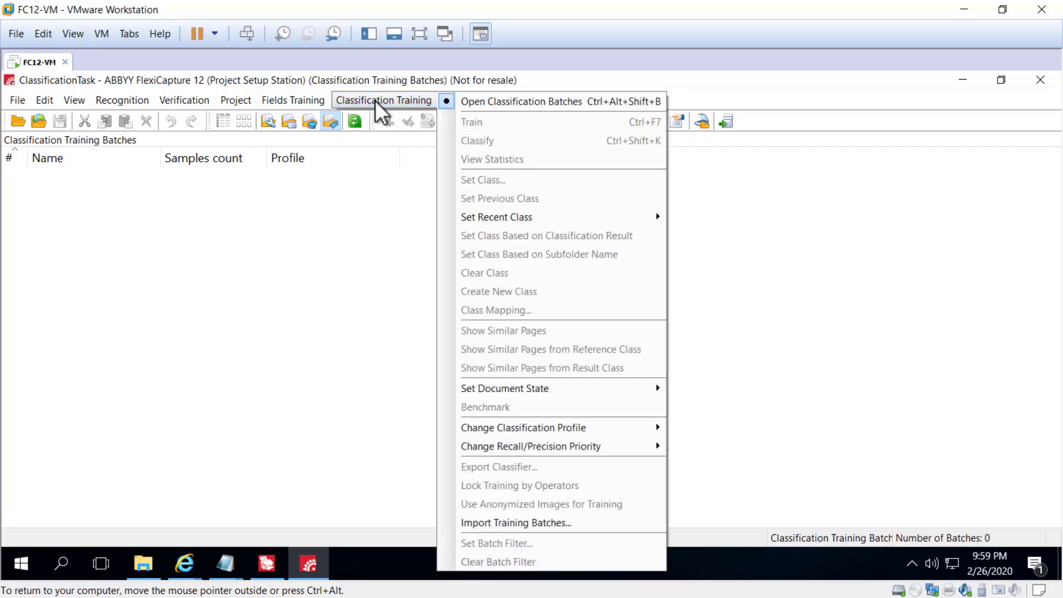
{"action": "left_click", "coordinate": [504, 100]}
{"action": "right_click", "coordinate": [105, 238]}
{"action": "left_click", "coordinate": [154, 248]}
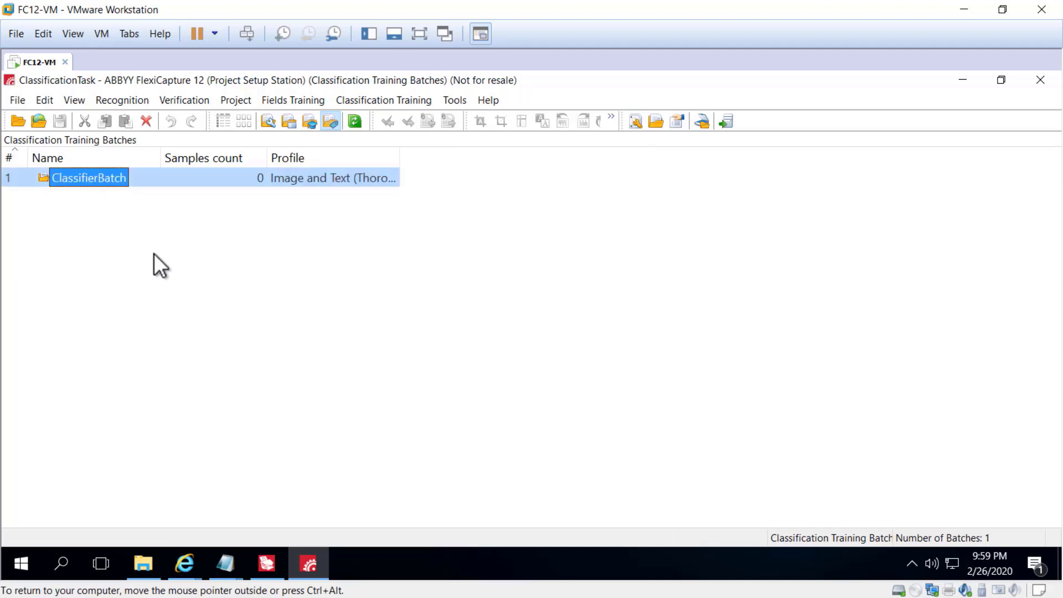
Set ClassifierBatch's profile to Image and Text (Fast) and priority to High Precision
{"action": "right_click", "coordinate": [115, 176]}
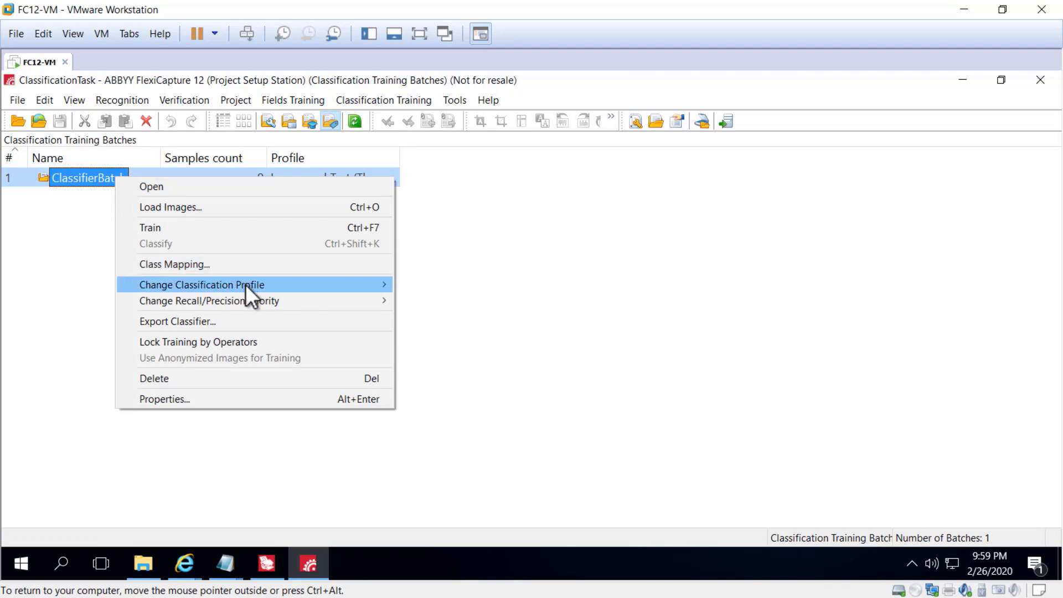
{"action": "mouse_move", "coordinate": [244, 284]}
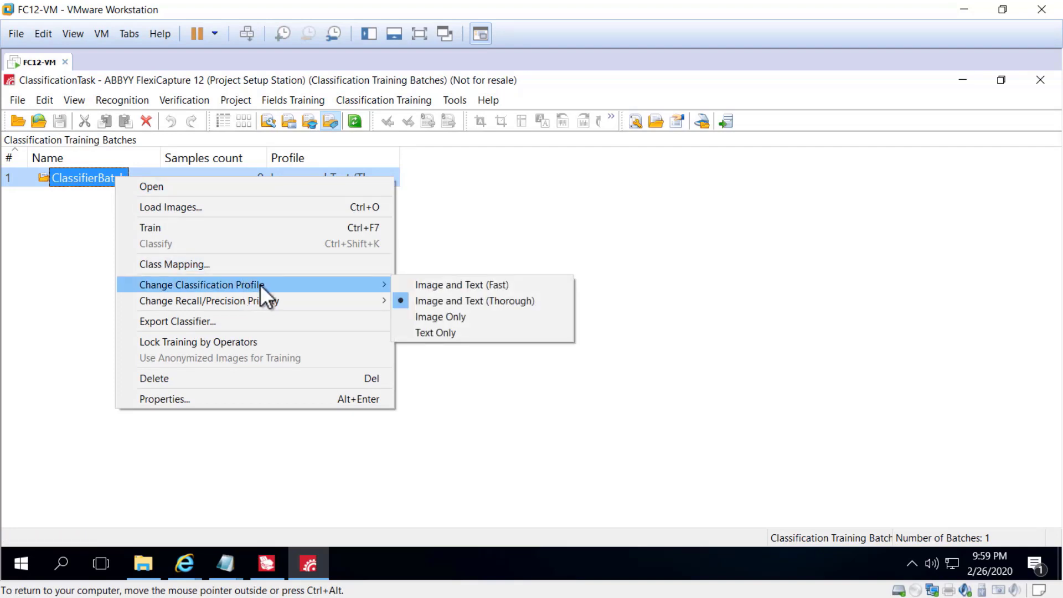
{"action": "left_click", "coordinate": [436, 285]}
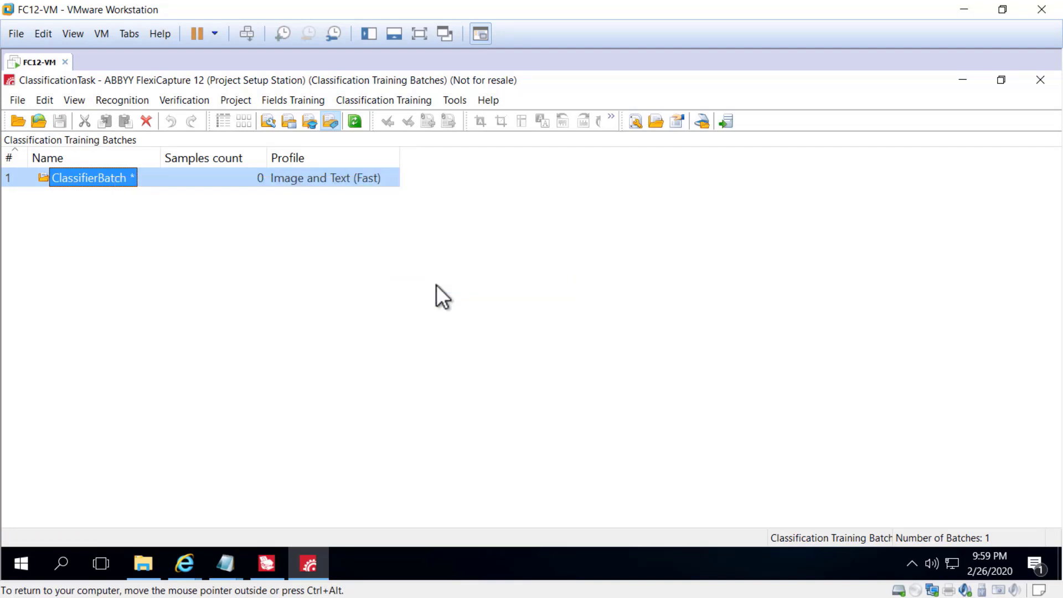
{"action": "right_click", "coordinate": [105, 176]}
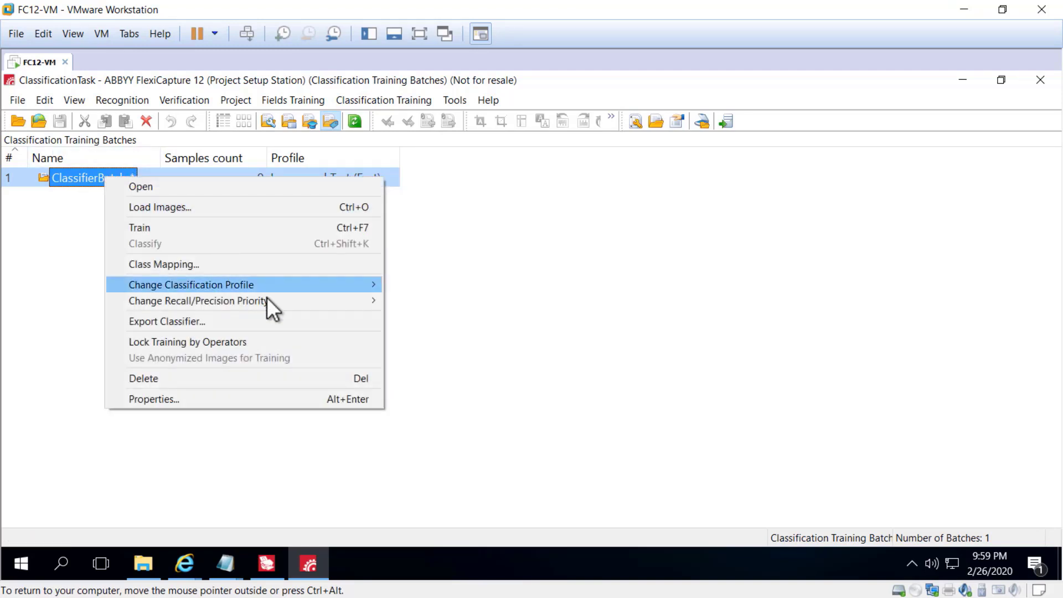
{"action": "mouse_move", "coordinate": [268, 302]}
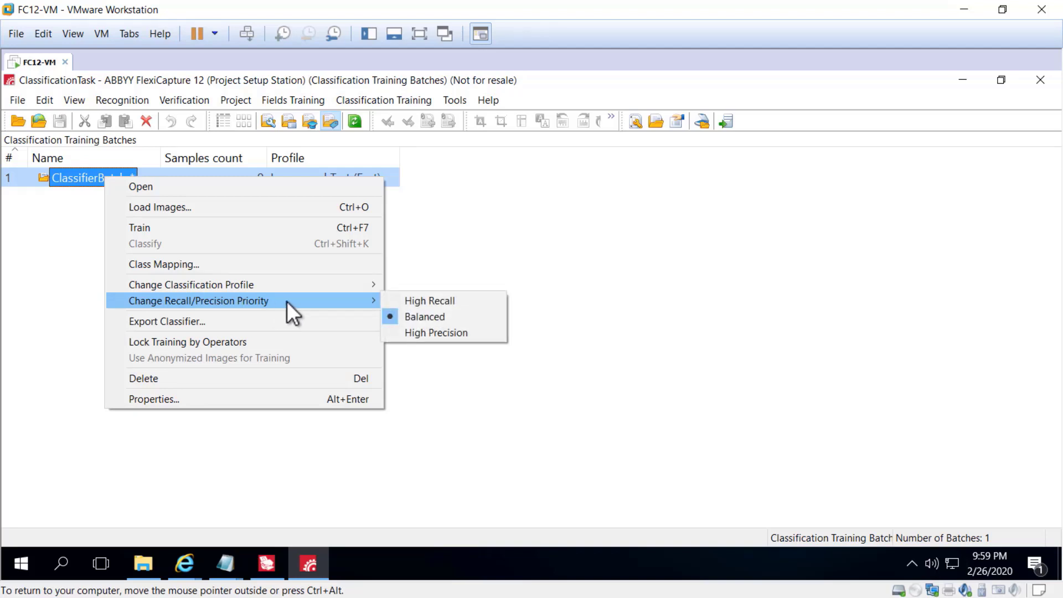
{"action": "left_click", "coordinate": [424, 332]}
{"action": "key", "text": "ctrl+alt"}
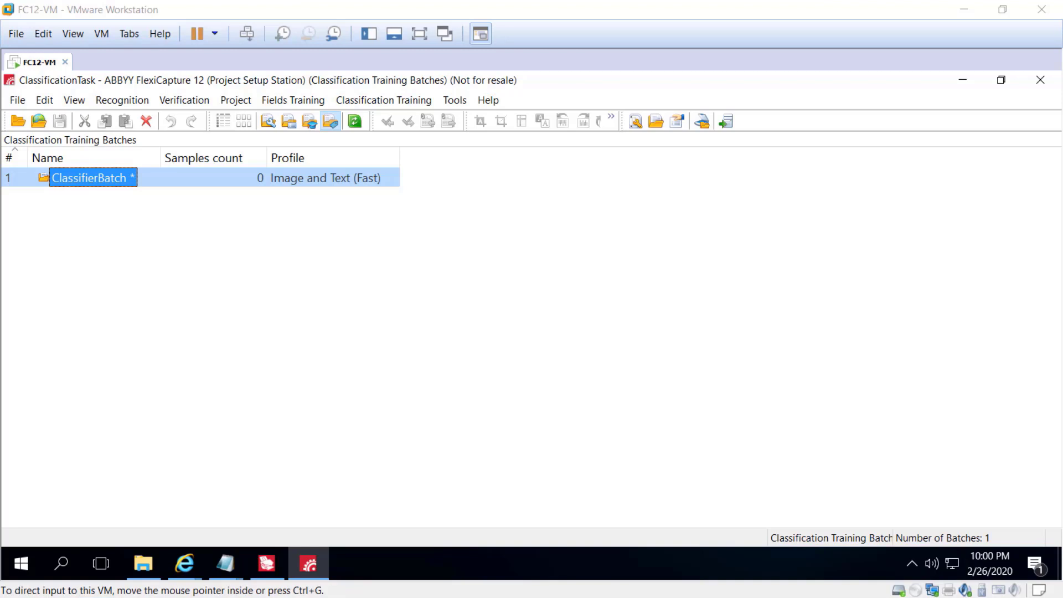
Open ClassifierBatch, showing 0 documents and the Contract, ISO QA Report, Passport and Price classes
{"action": "double_click", "coordinate": [70, 178]}
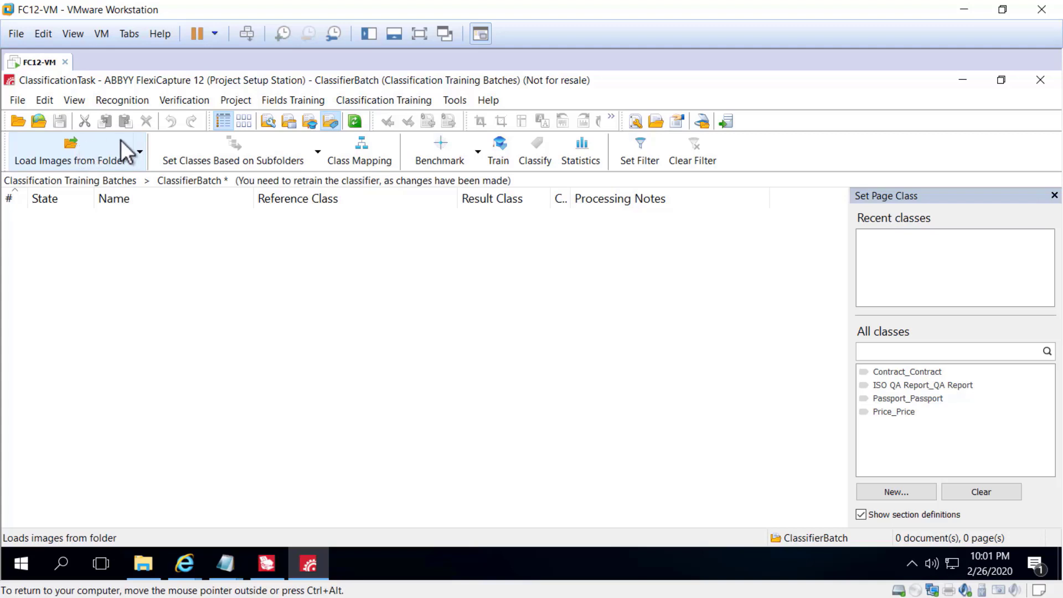
Load images into ClassifierBatch from the pasted Training folder path
{"action": "left_click", "coordinate": [113, 155]}
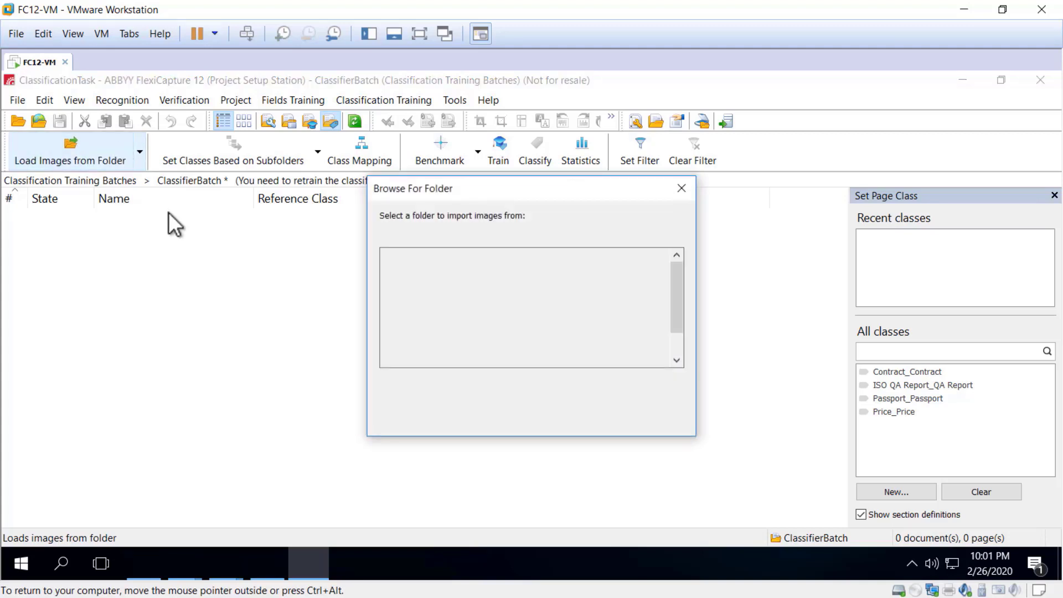
{"action": "key", "text": "Tab"}
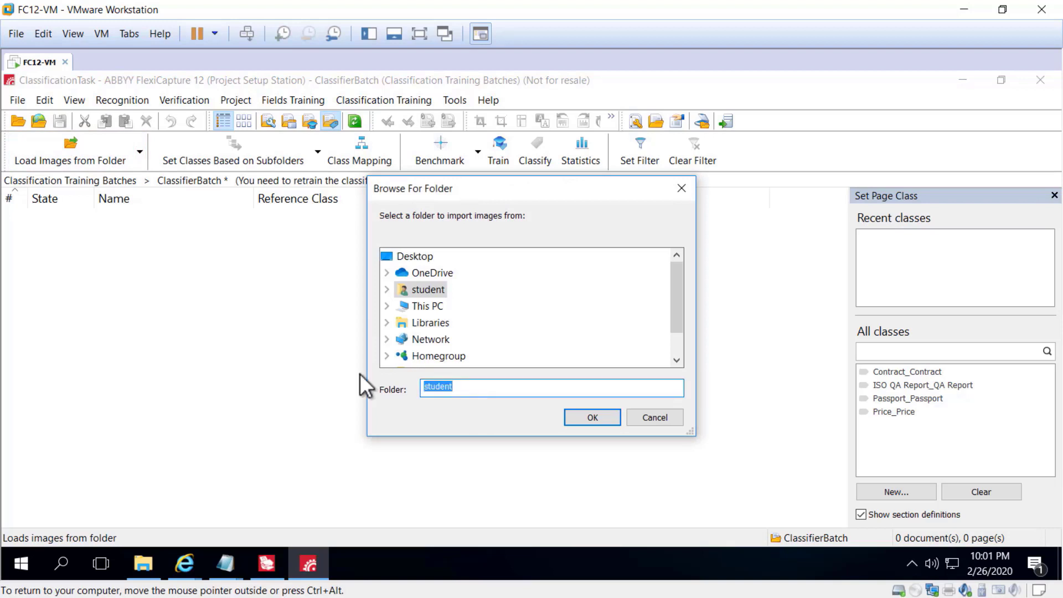
{"action": "type", "text": "TC201_6-1_Advanced Classification demo scenario"}
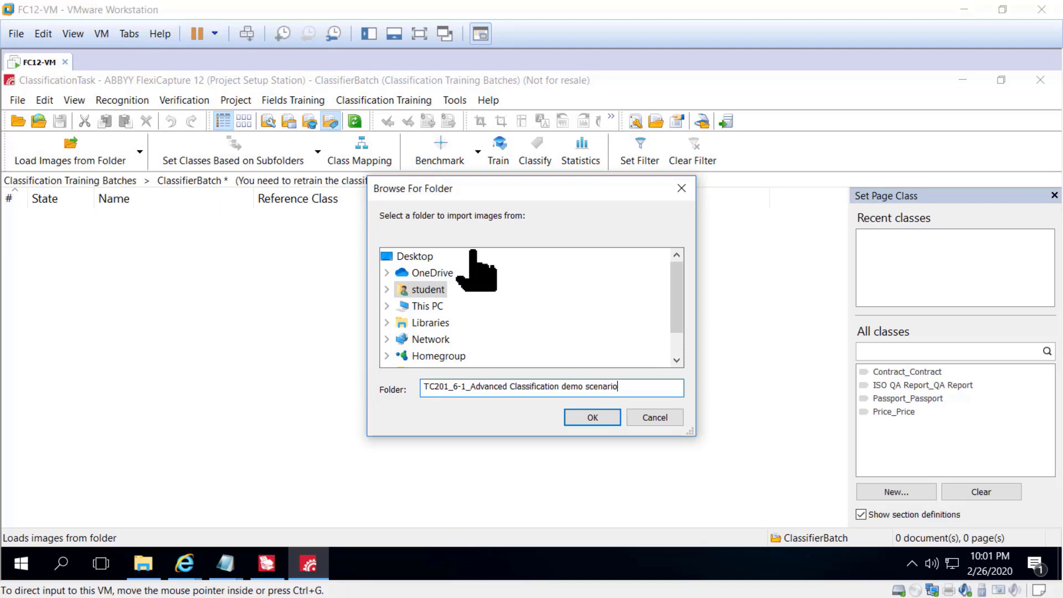
{"action": "left_click", "coordinate": [633, 387]}
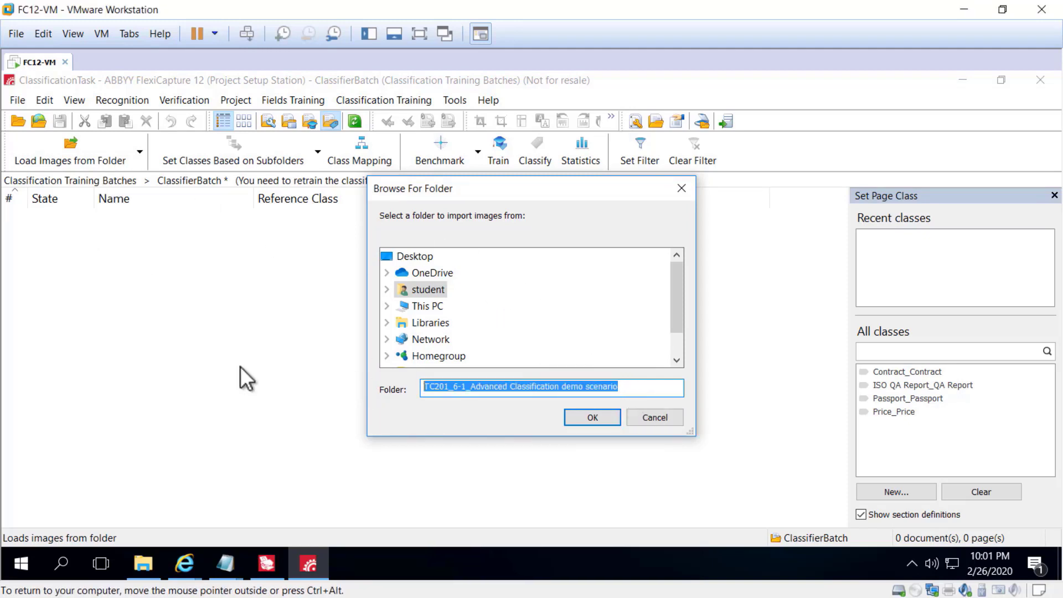
{"action": "key", "text": "ctrl+v"}
{"action": "key", "text": "Return"}
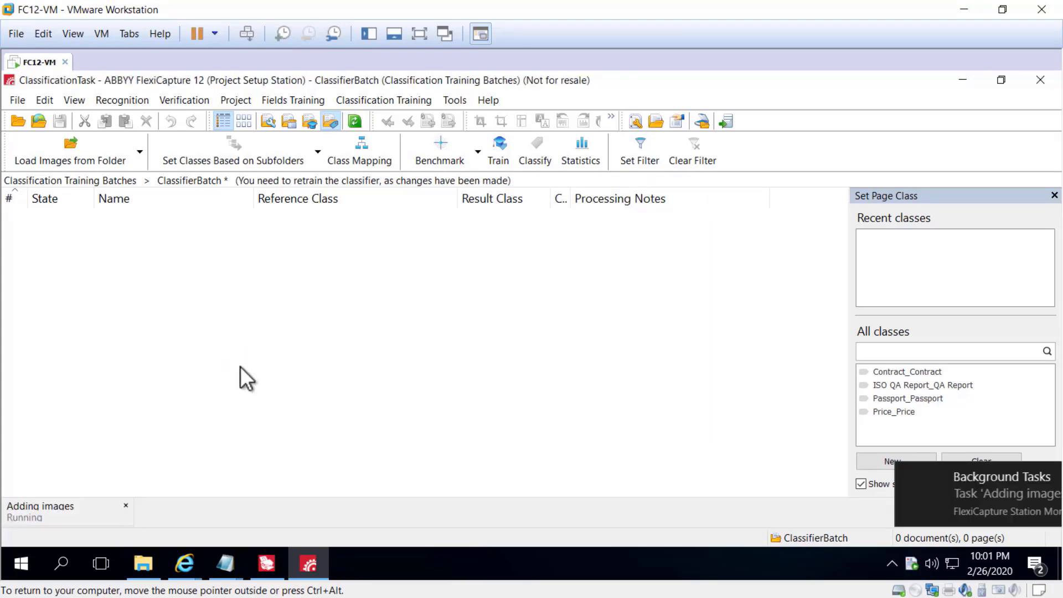
{"action": "left_click", "coordinate": [144, 564]}
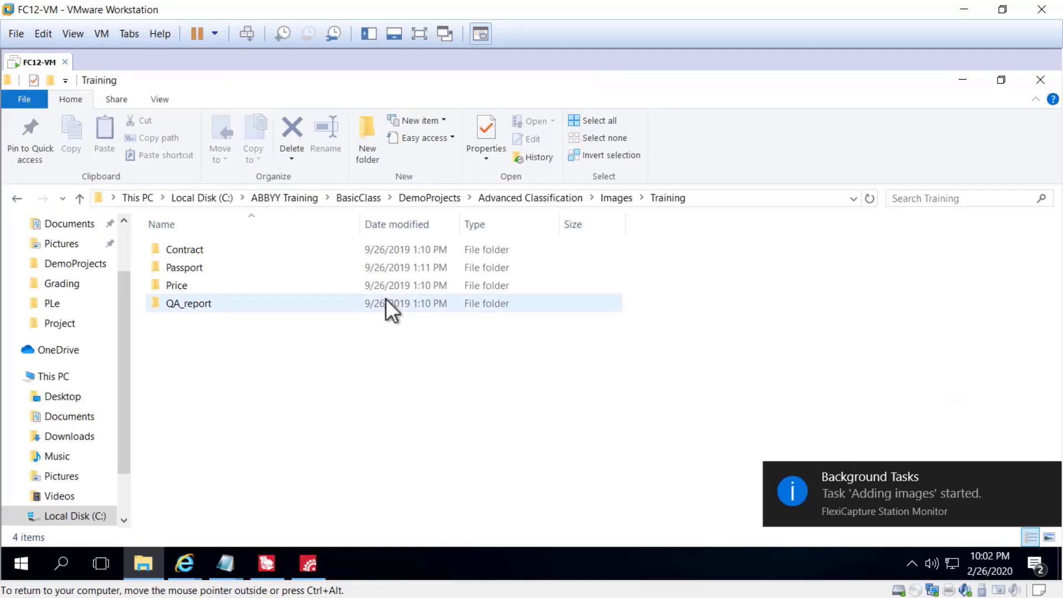
{"action": "left_click", "coordinate": [238, 302]}
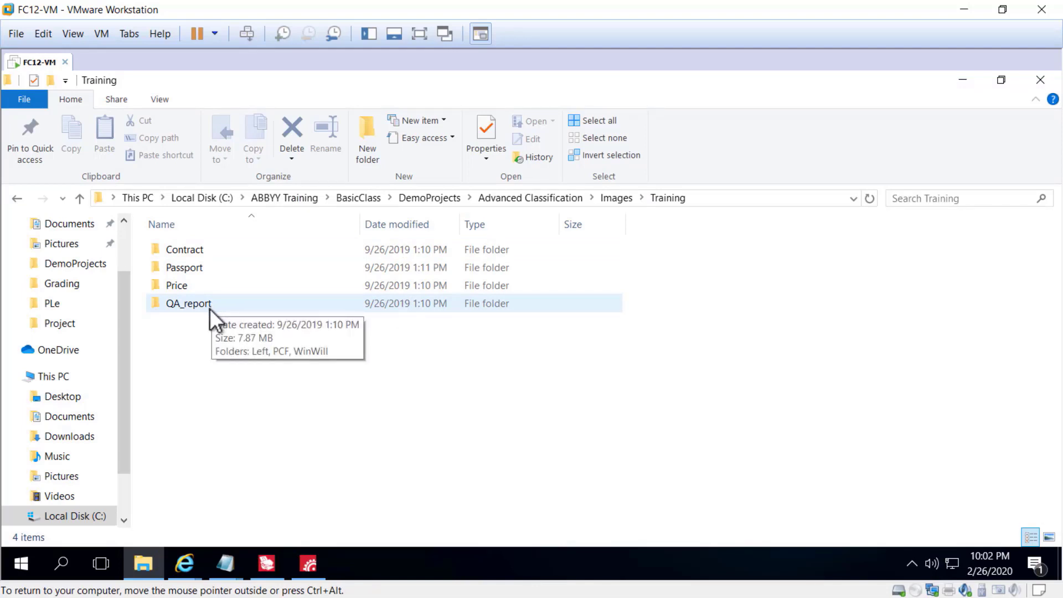
{"action": "left_click", "coordinate": [178, 287]}
{"action": "key", "text": "Return"}
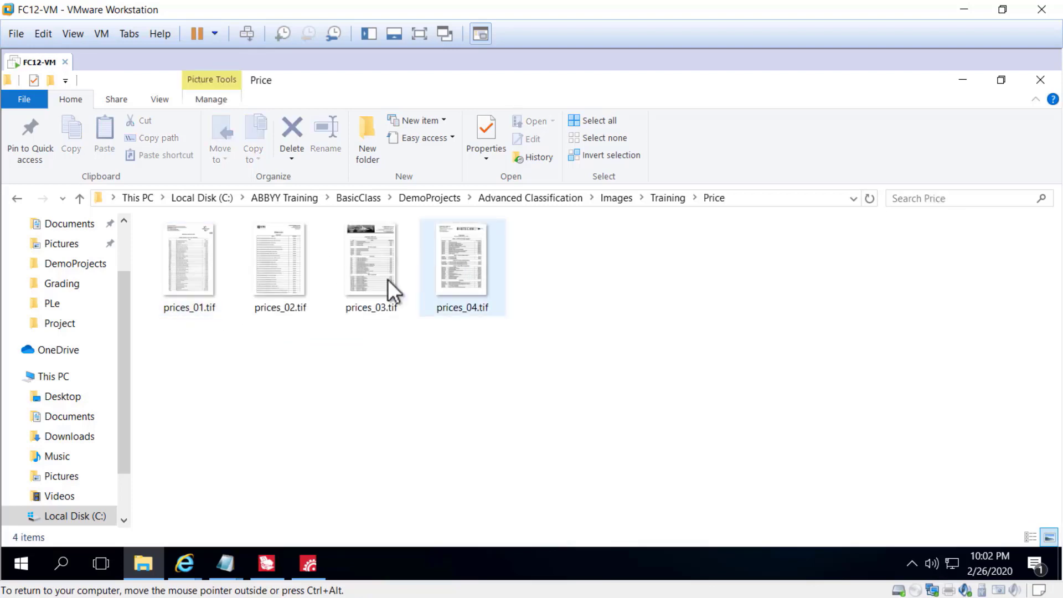
{"action": "left_click", "coordinate": [669, 198]}
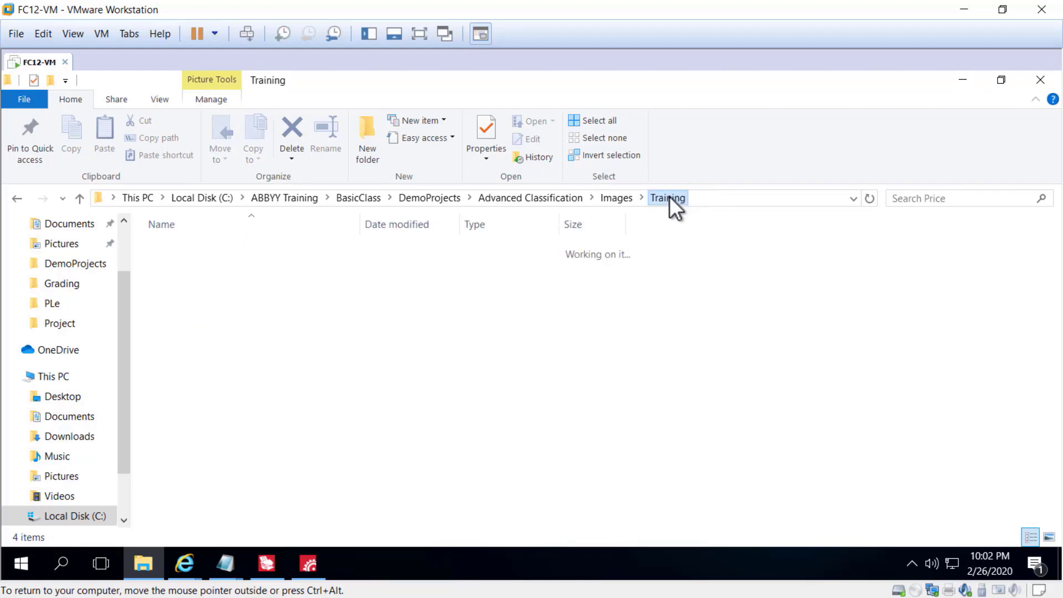
Return to FlexiCapture and check the program Options without changing anything
{"action": "left_click", "coordinate": [309, 564]}
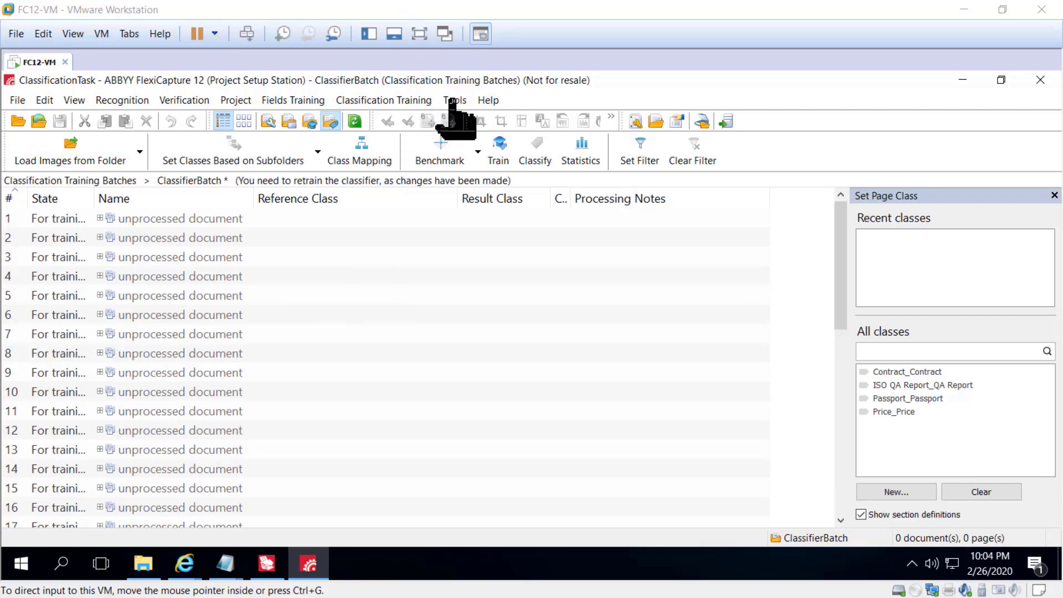
{"action": "left_click", "coordinate": [455, 101]}
{"action": "left_click", "coordinate": [487, 296]}
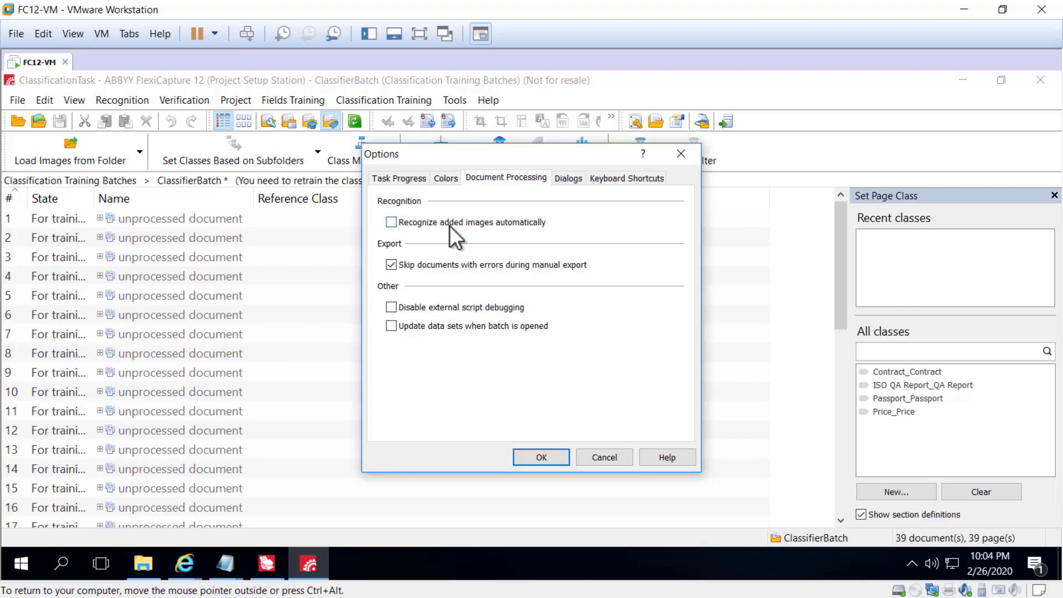
{"action": "left_click", "coordinate": [607, 459]}
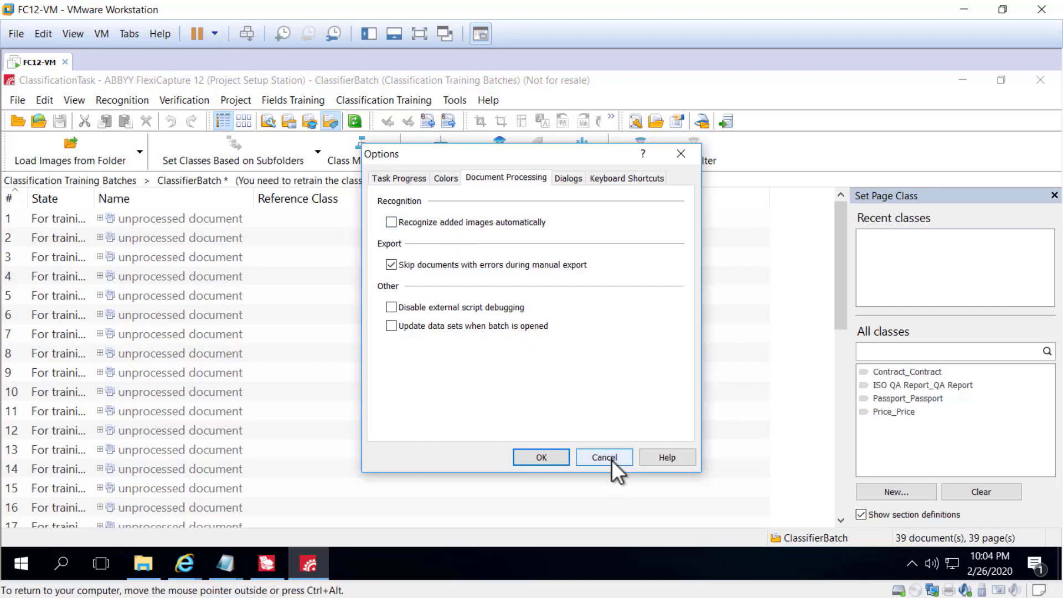
Widen the State column to show For training and select all 39 documents
{"action": "left_click", "coordinate": [245, 315]}
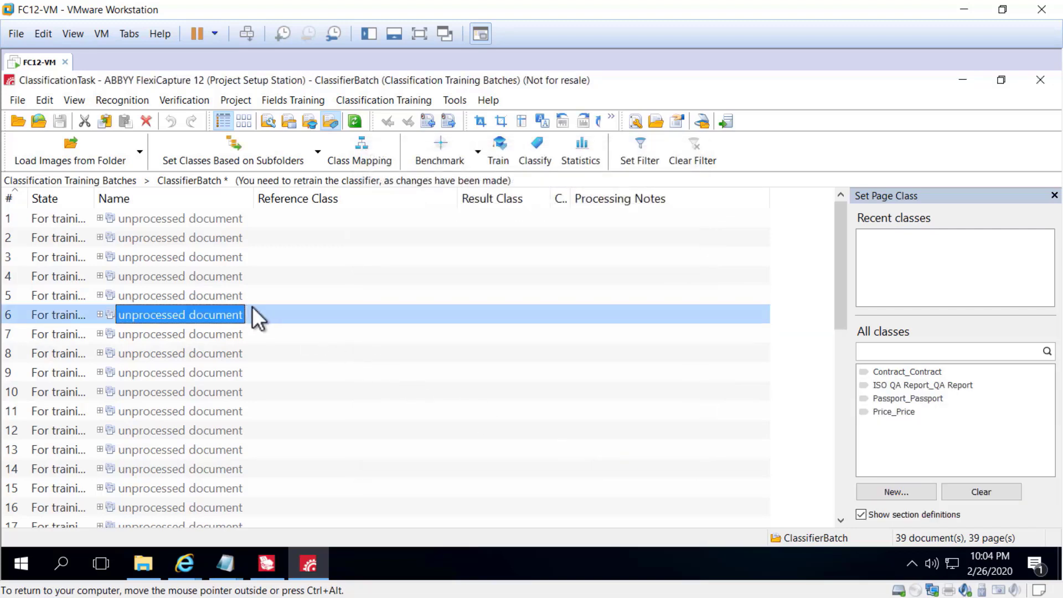
{"action": "left_click_drag", "start_coordinate": [94, 190], "coordinate": [159, 190]}
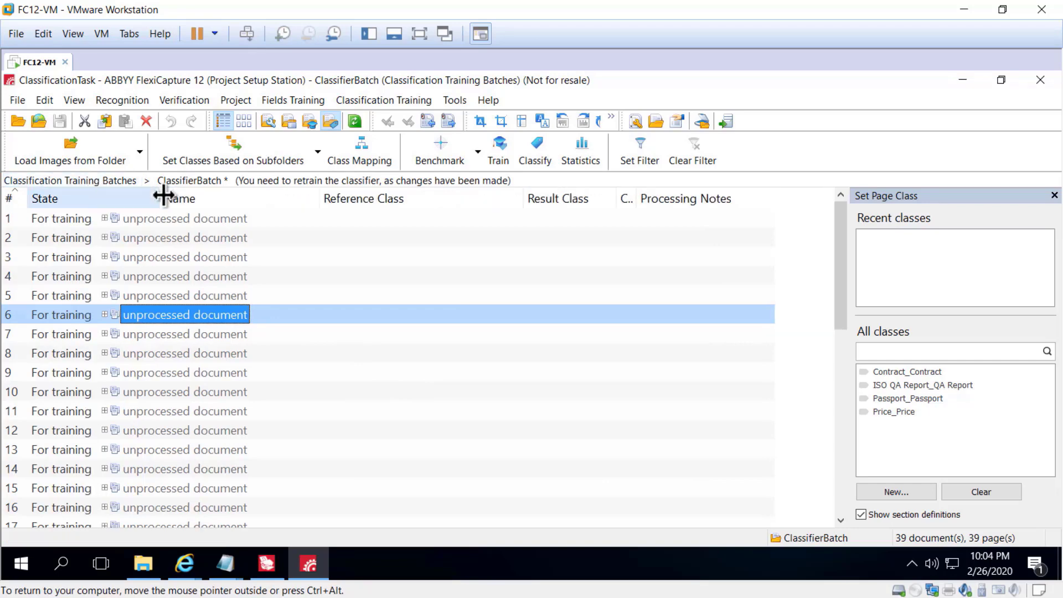
{"action": "left_click", "coordinate": [255, 257]}
{"action": "key", "text": "ctrl+a"}
Set every document's reference class from its subfolder name and open Class Mapping
{"action": "right_click", "coordinate": [231, 238]}
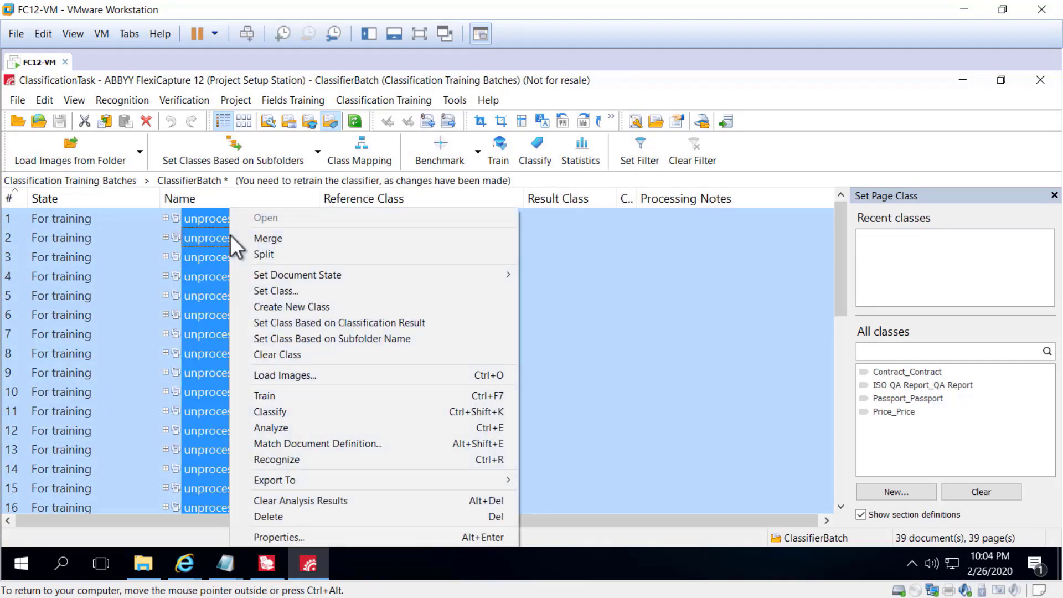
{"action": "left_click", "coordinate": [335, 339]}
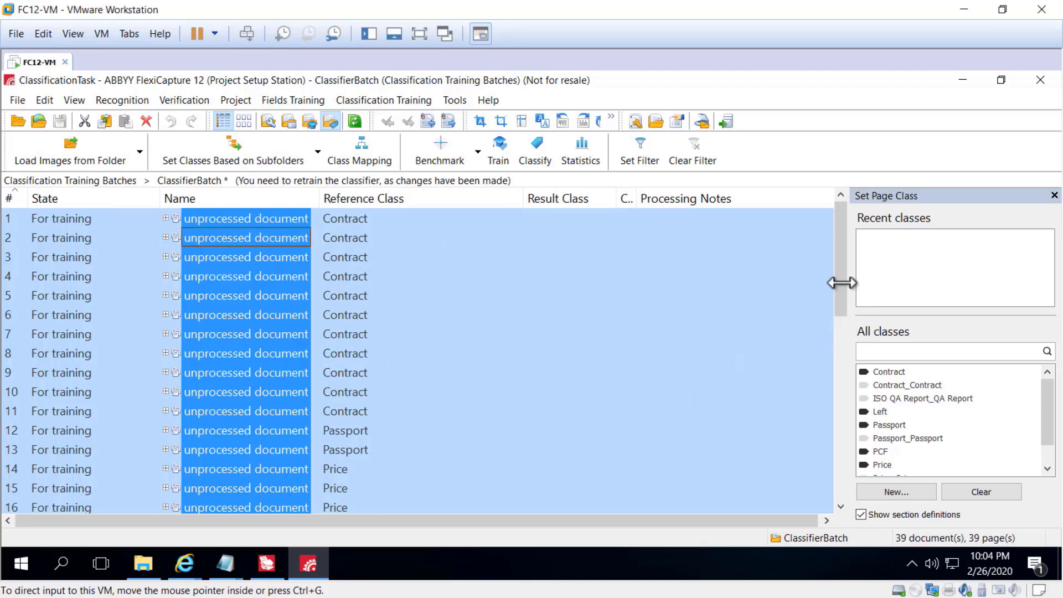
{"action": "left_click_drag", "start_coordinate": [841, 298], "coordinate": [839, 486]}
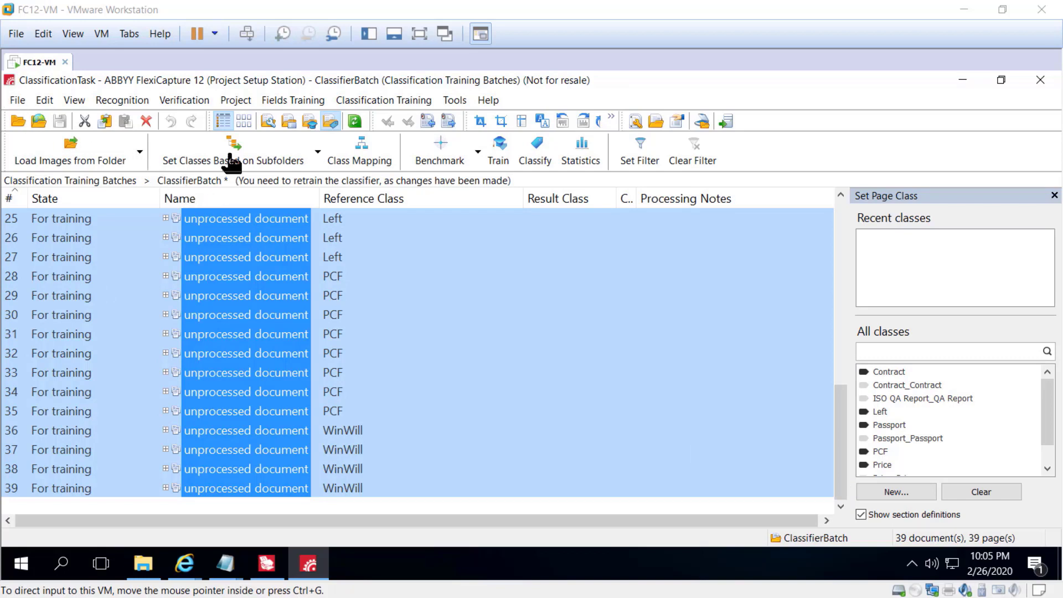
{"action": "left_click", "coordinate": [362, 152]}
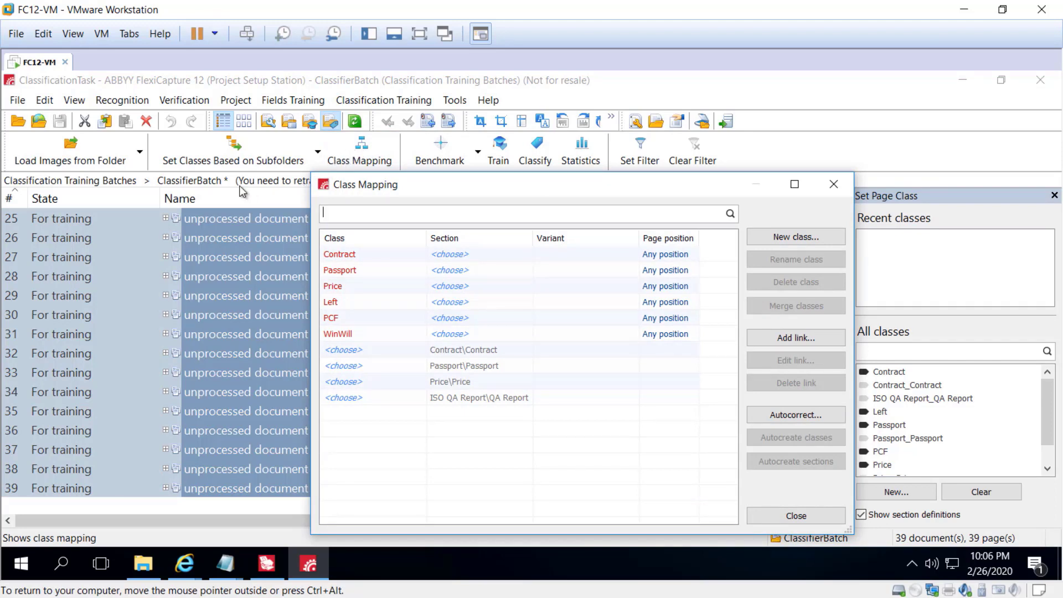
Autocorrect links for Contract, Passport and Price, matching sections and removing duplicates
{"action": "left_click", "coordinate": [336, 257]}
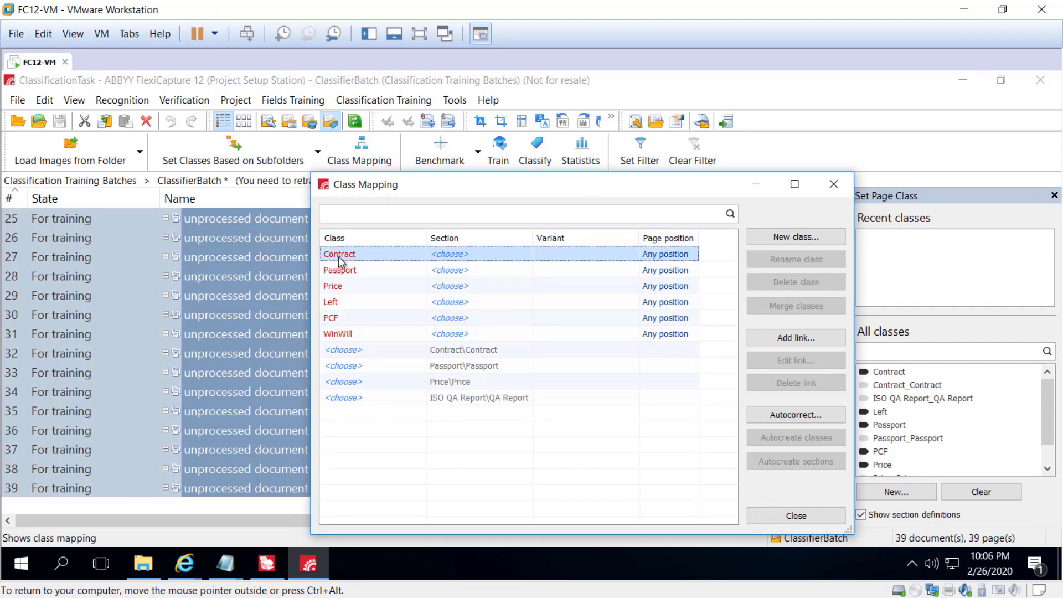
{"action": "left_click", "coordinate": [364, 271], "text": "shift"}
{"action": "left_click", "coordinate": [365, 284], "text": "shift"}
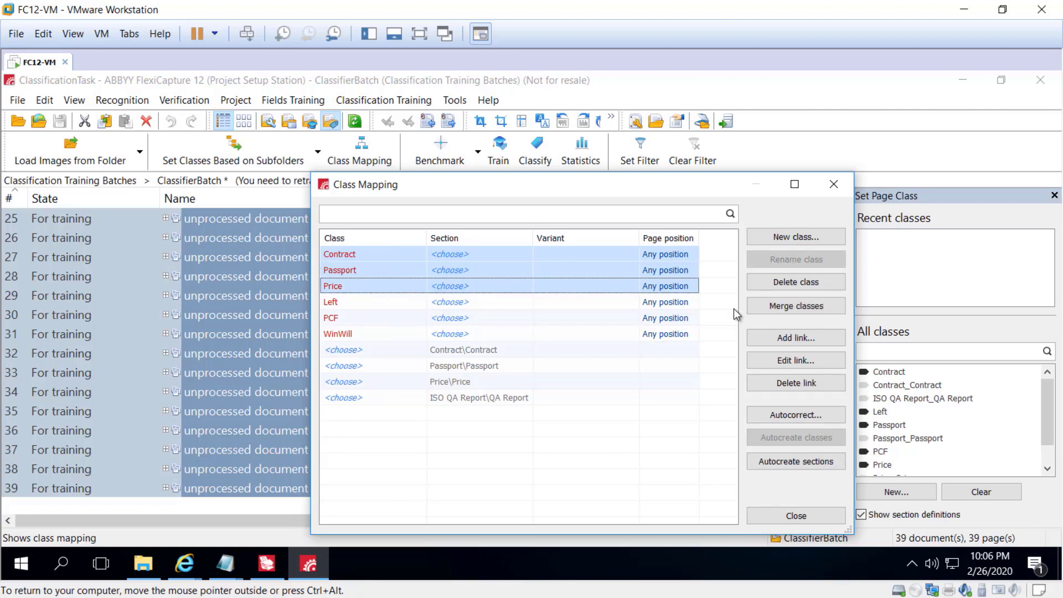
{"action": "left_click", "coordinate": [796, 416]}
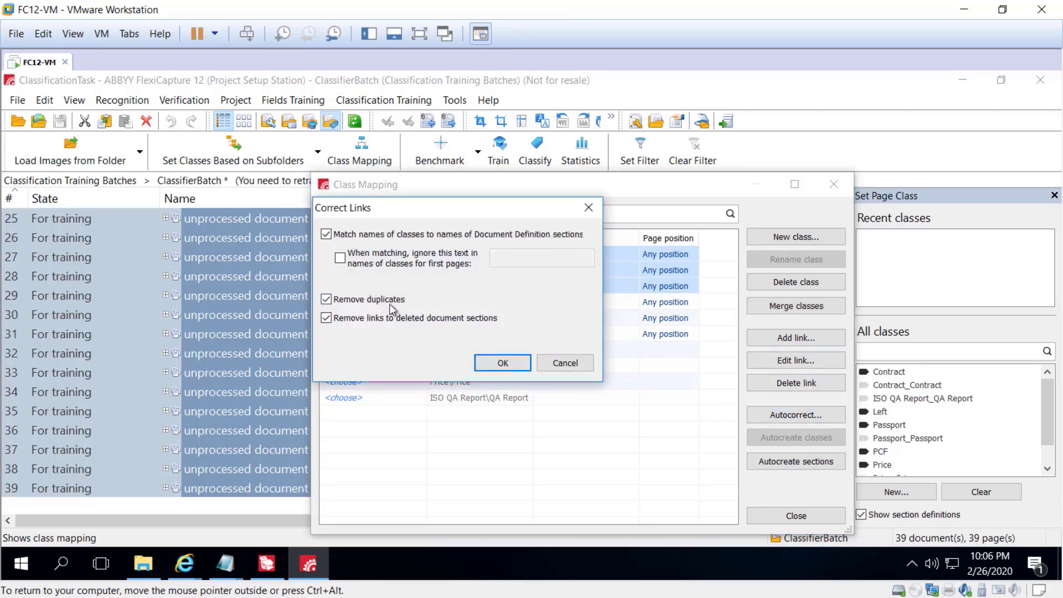
{"action": "left_click", "coordinate": [501, 362]}
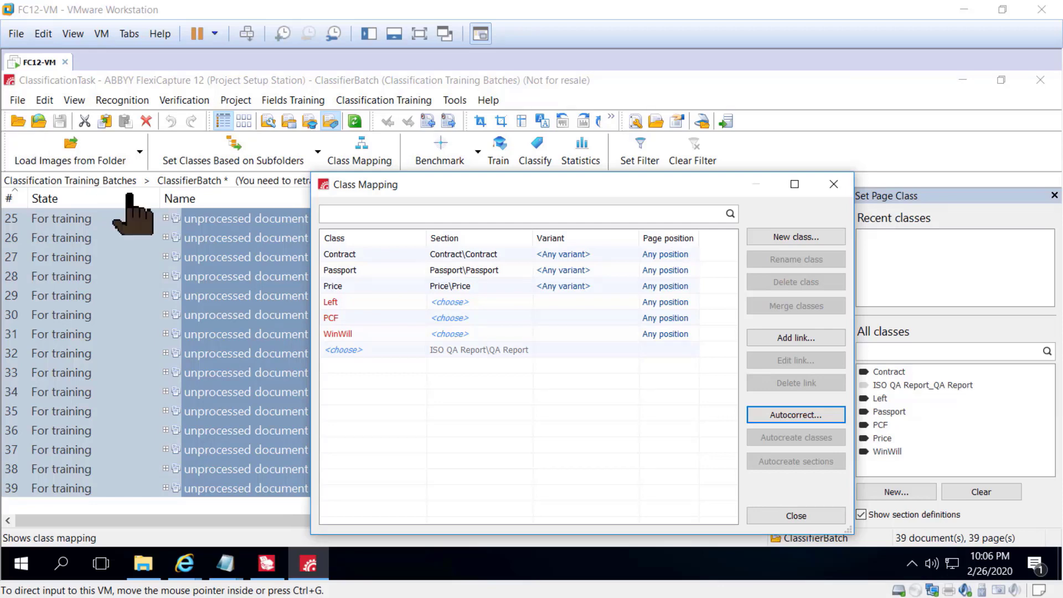
Map Left to ISO QA Report\QA Report using a newly added variant named Left
{"action": "left_click", "coordinate": [449, 302]}
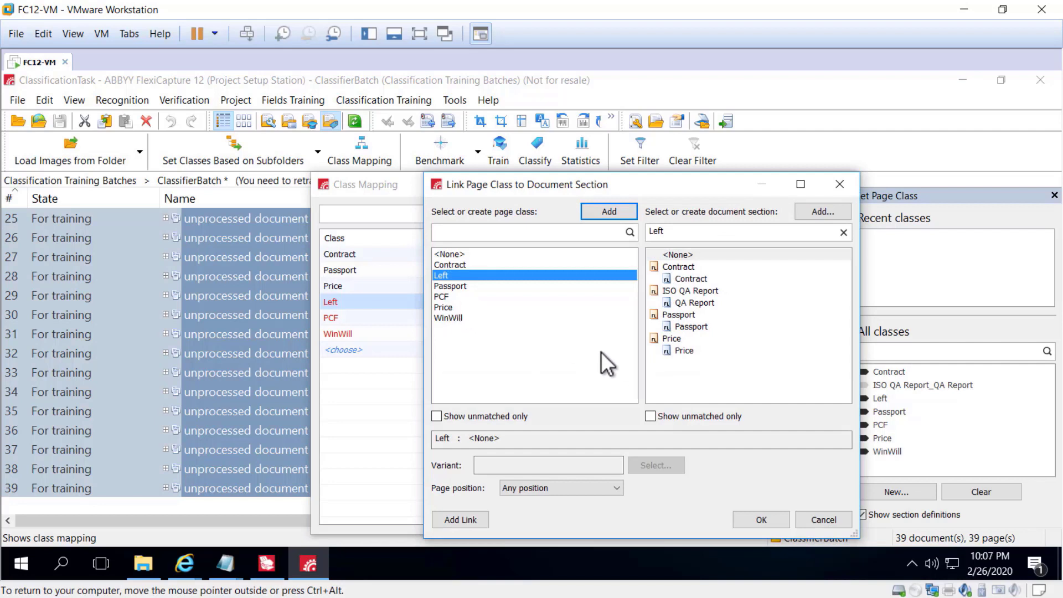
{"action": "left_click", "coordinate": [708, 305]}
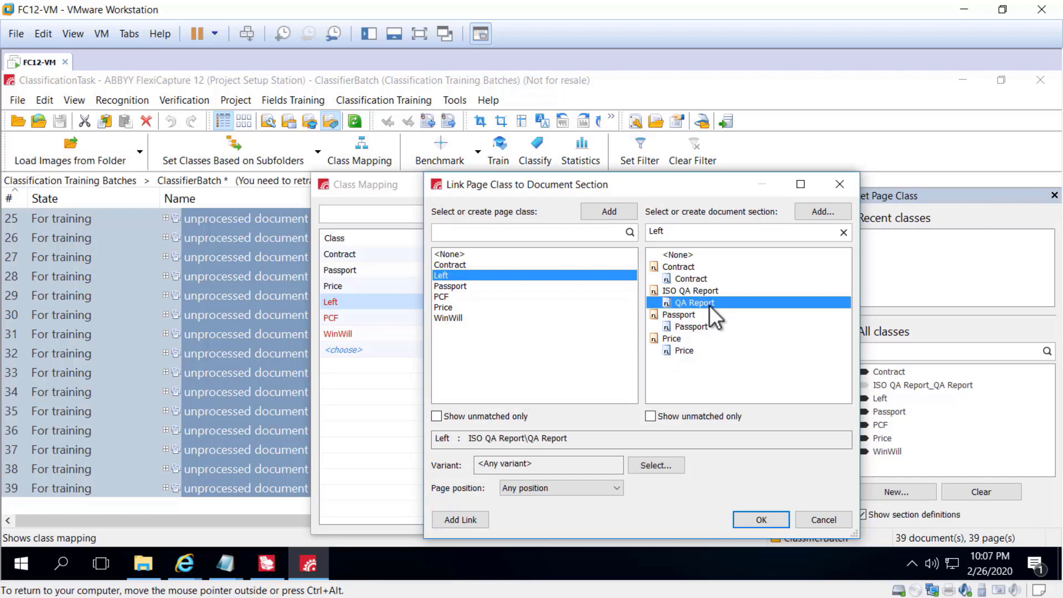
{"action": "left_click", "coordinate": [649, 468]}
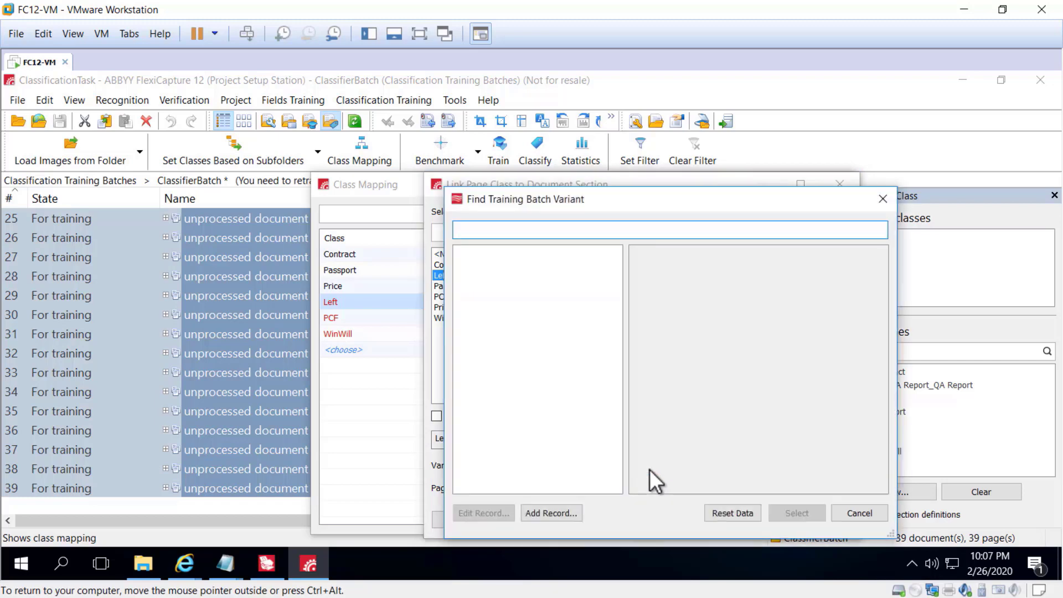
{"action": "left_click", "coordinate": [552, 512]}
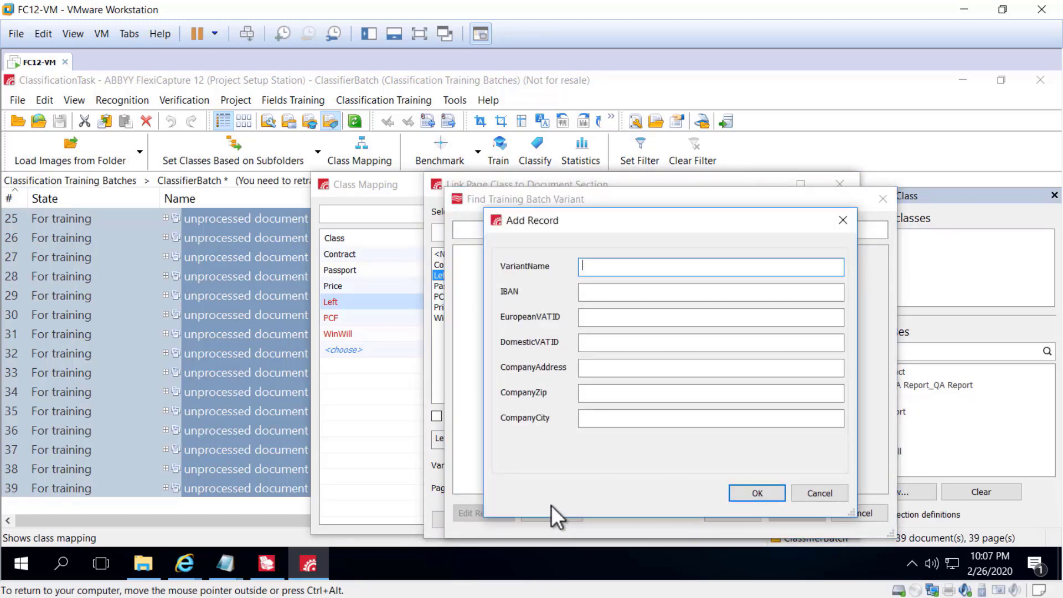
{"action": "type", "text": "Ledt"}
{"action": "key", "text": "BackSpace"}
{"action": "key", "text": "BackSpace"}
{"action": "type", "text": "ft"}
{"action": "left_click", "coordinate": [763, 493]}
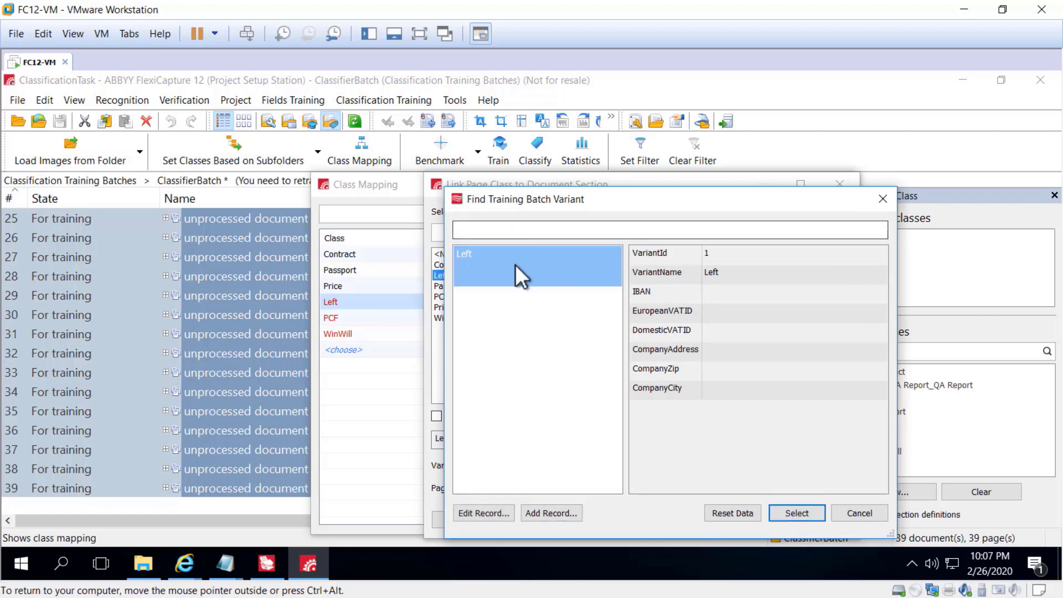
{"action": "left_click", "coordinate": [519, 270]}
{"action": "left_click", "coordinate": [795, 514]}
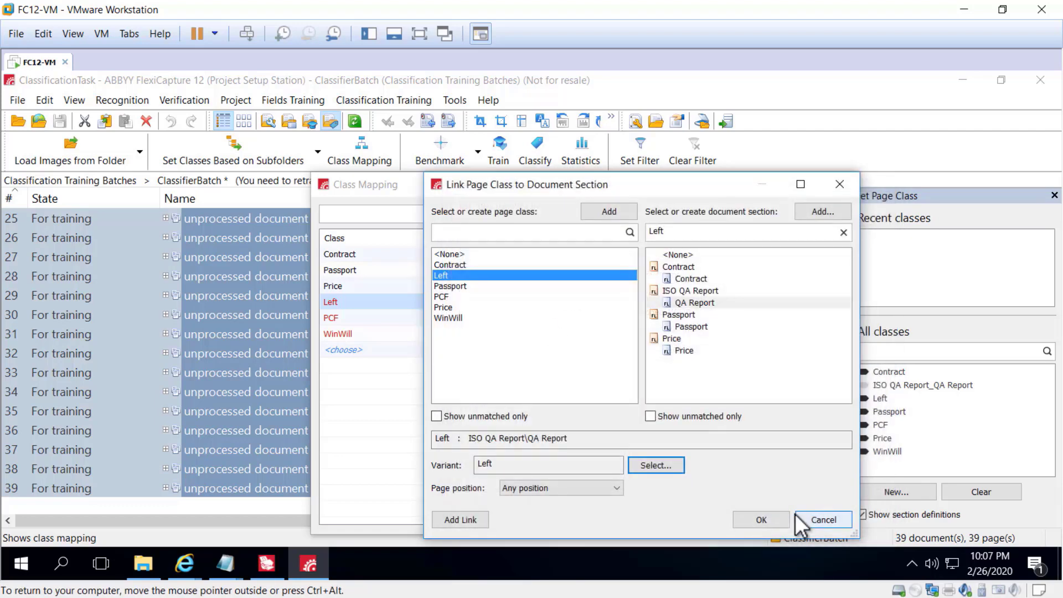
{"action": "left_click", "coordinate": [776, 523]}
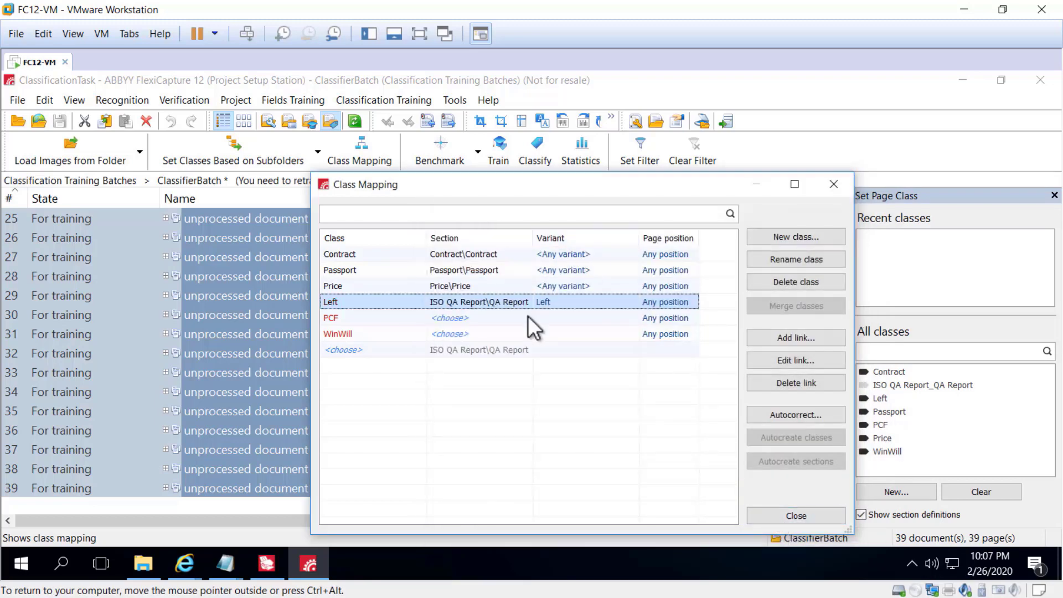
Map PCF to ISO QA Report\QA Report using a newly added variant named PCF
{"action": "left_click", "coordinate": [442, 320]}
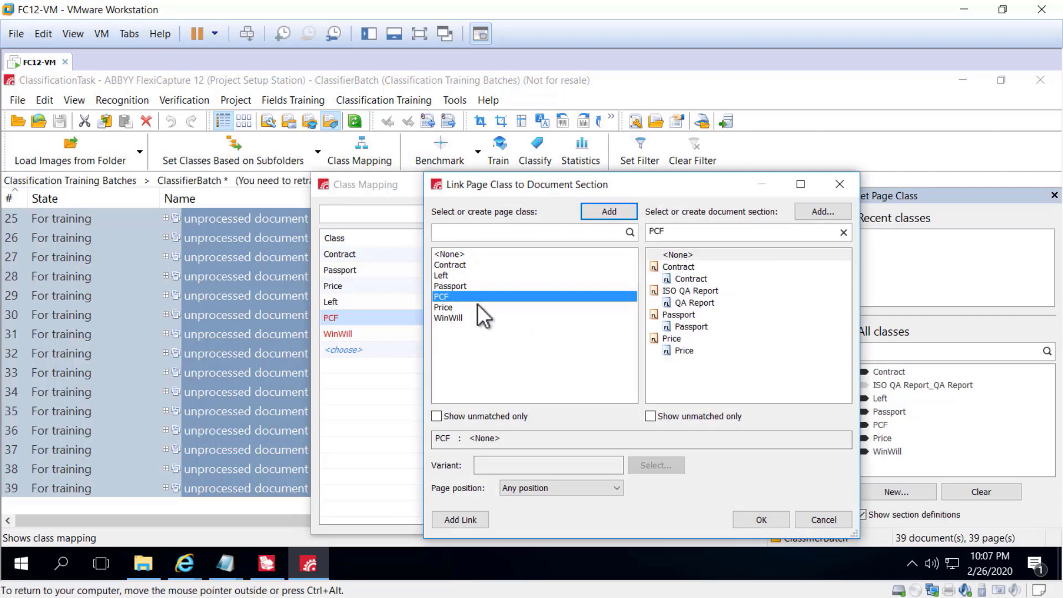
{"action": "left_click", "coordinate": [699, 302]}
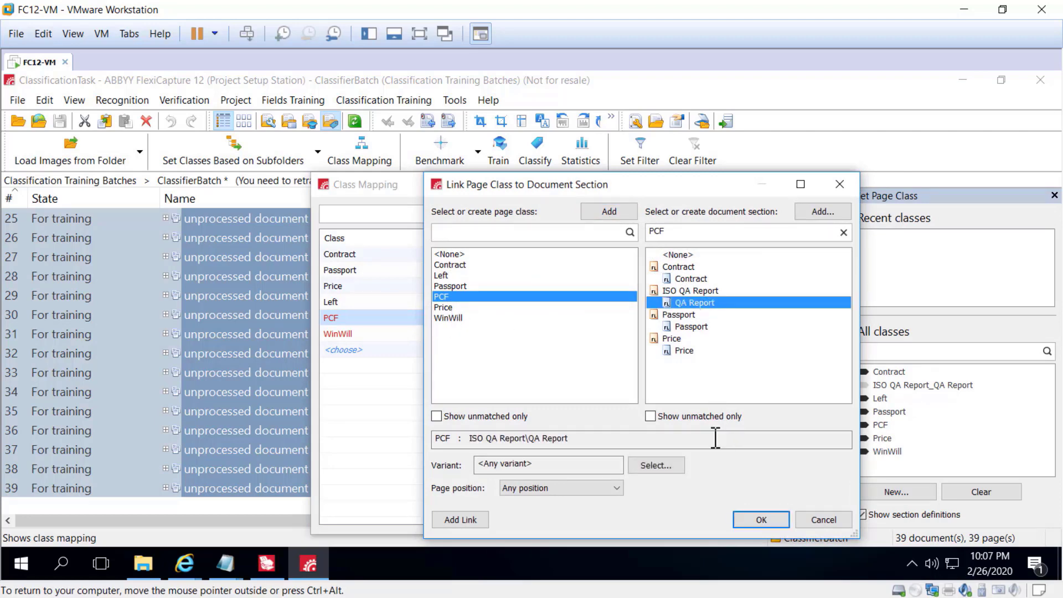
{"action": "left_click", "coordinate": [651, 465]}
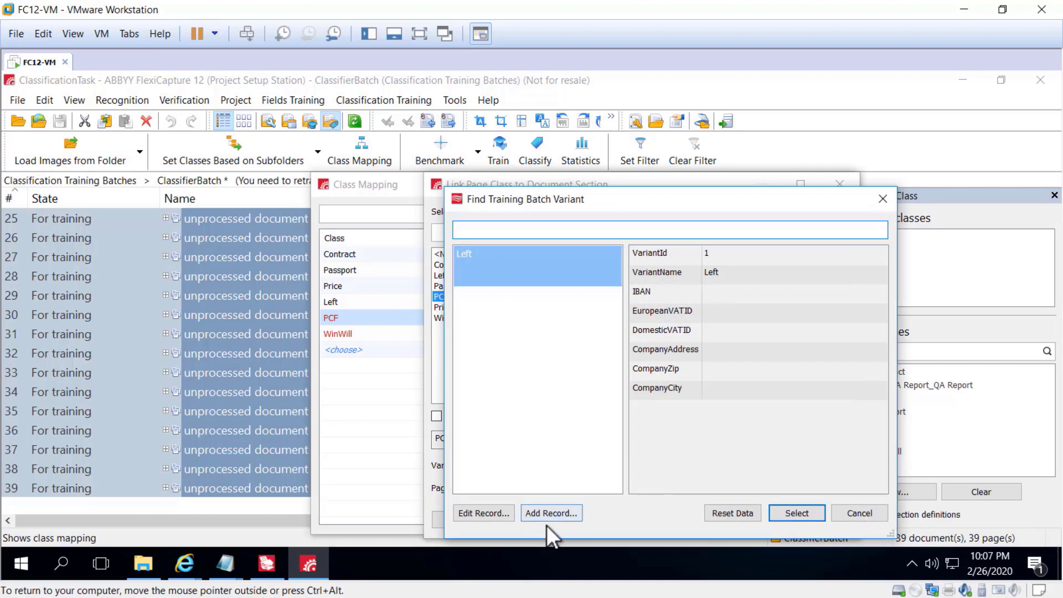
{"action": "left_click", "coordinate": [553, 516]}
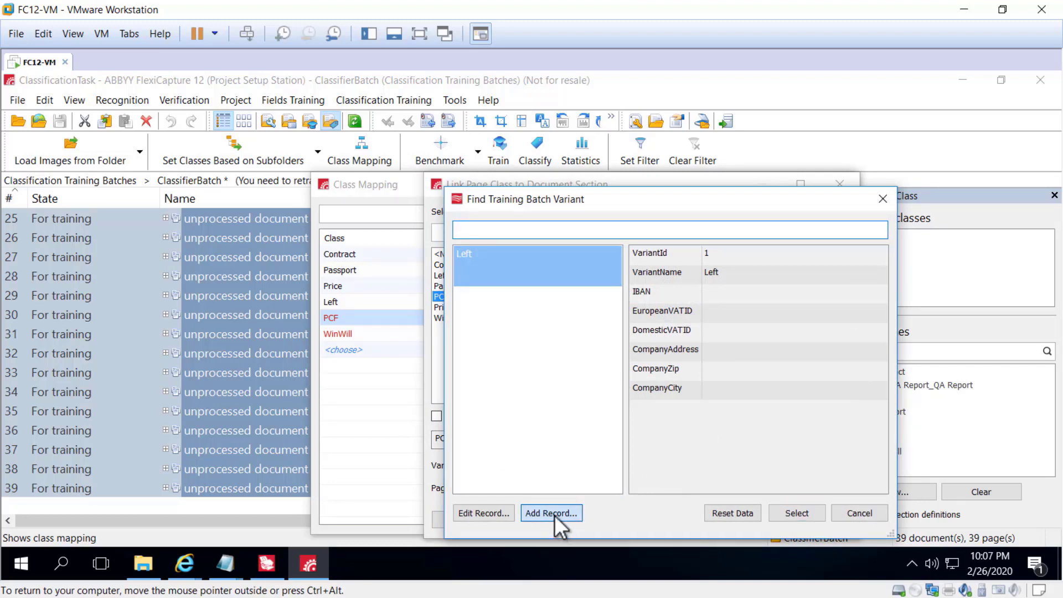
{"action": "type", "text": "PCF"}
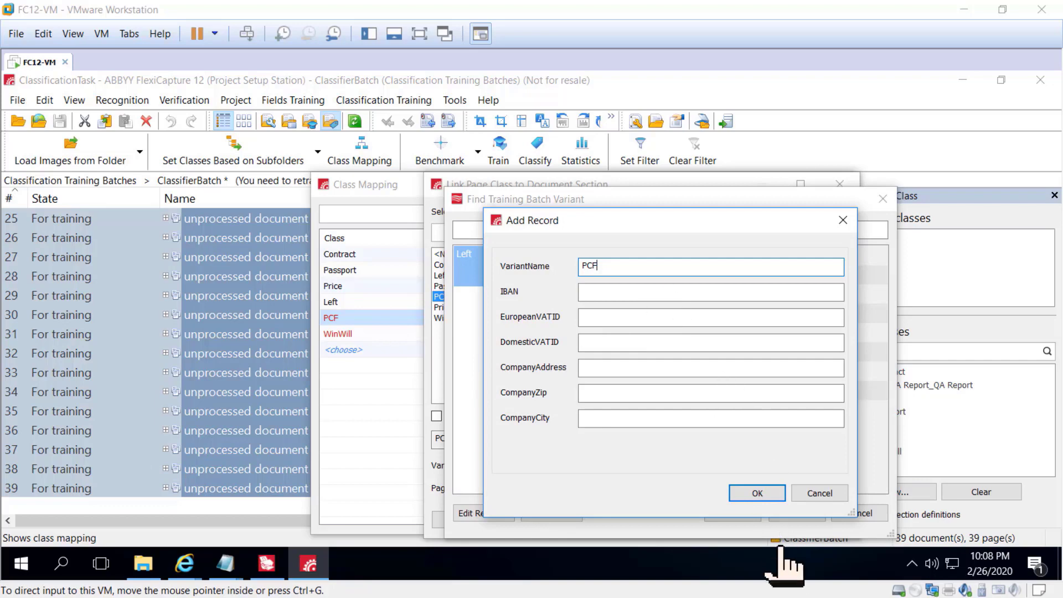
{"action": "left_click", "coordinate": [766, 497]}
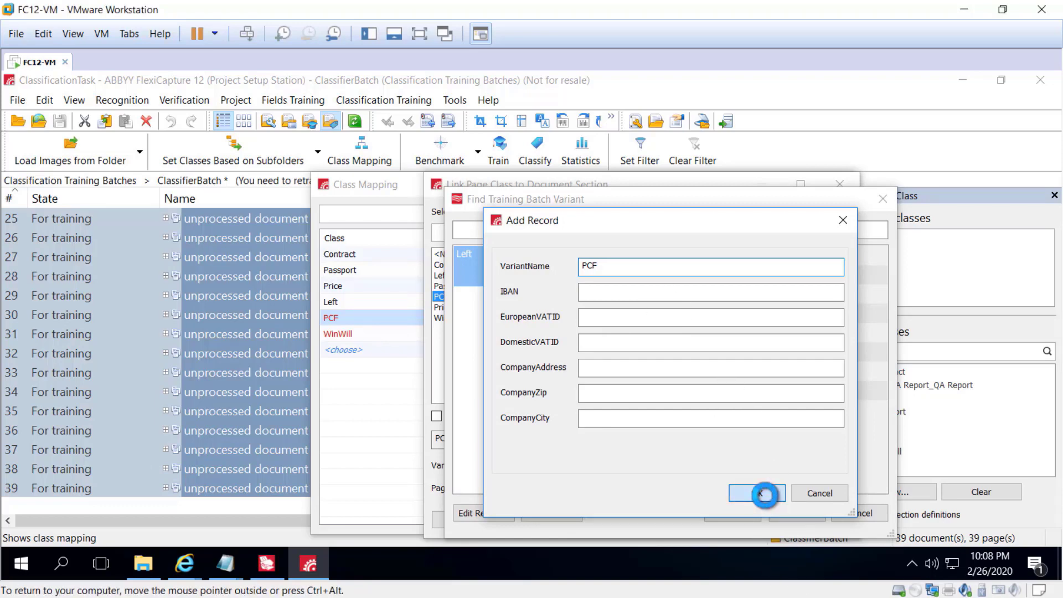
{"action": "left_click", "coordinate": [494, 295]}
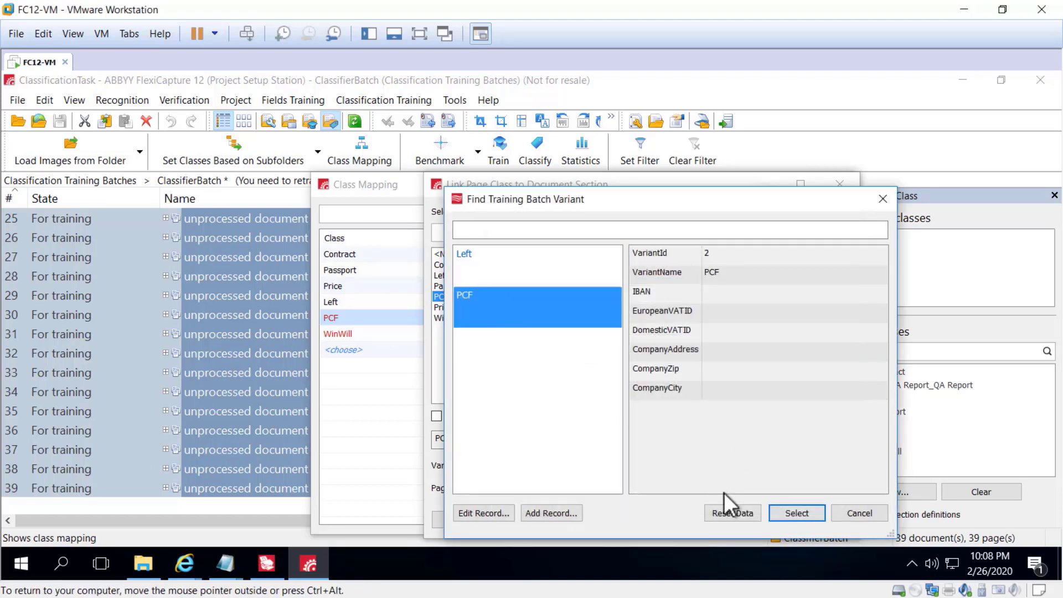
{"action": "left_click", "coordinate": [786, 513]}
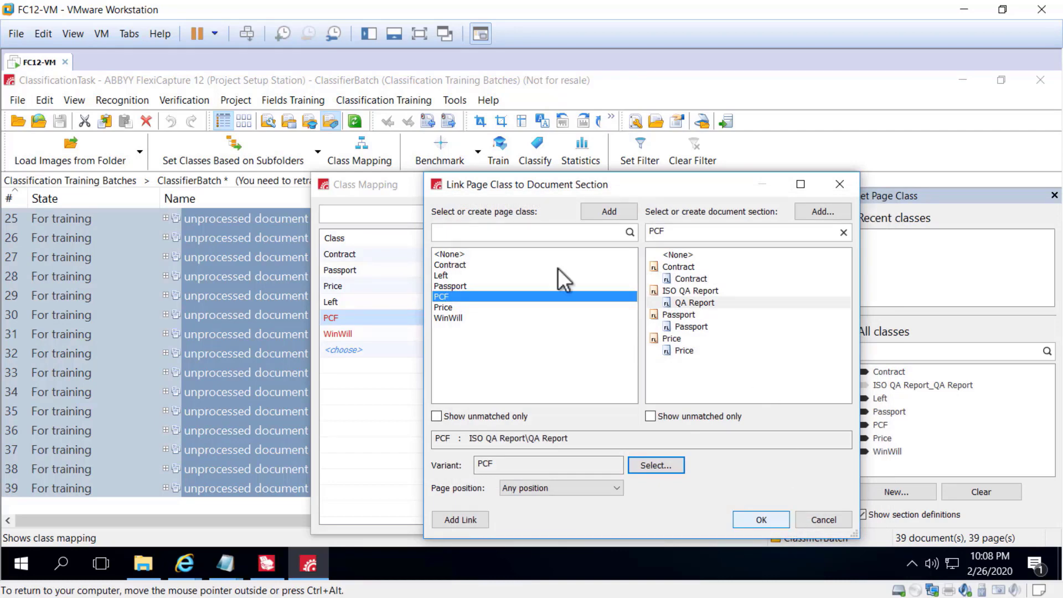
{"action": "left_click", "coordinate": [763, 520]}
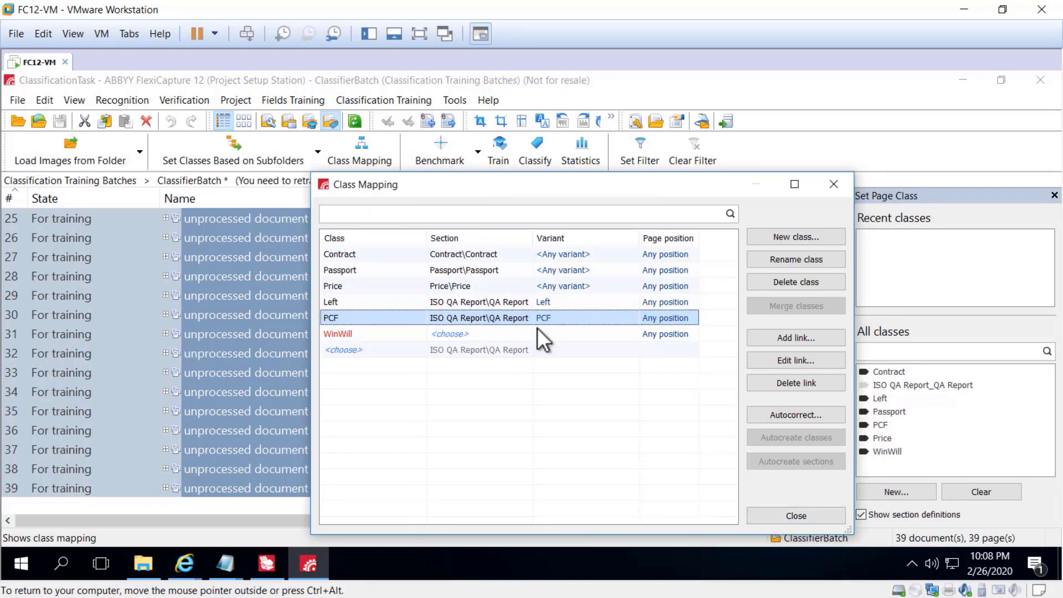
Map WinWill to ISO QA Report\QA Report using a newly added variant named WinWill
{"action": "left_click", "coordinate": [456, 335]}
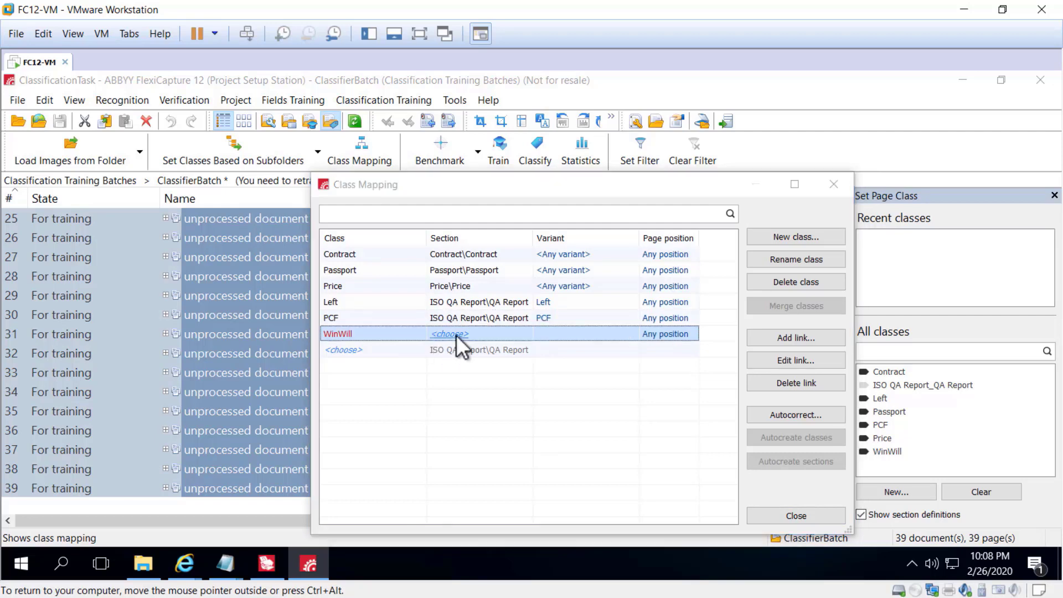
{"action": "left_click", "coordinate": [702, 305]}
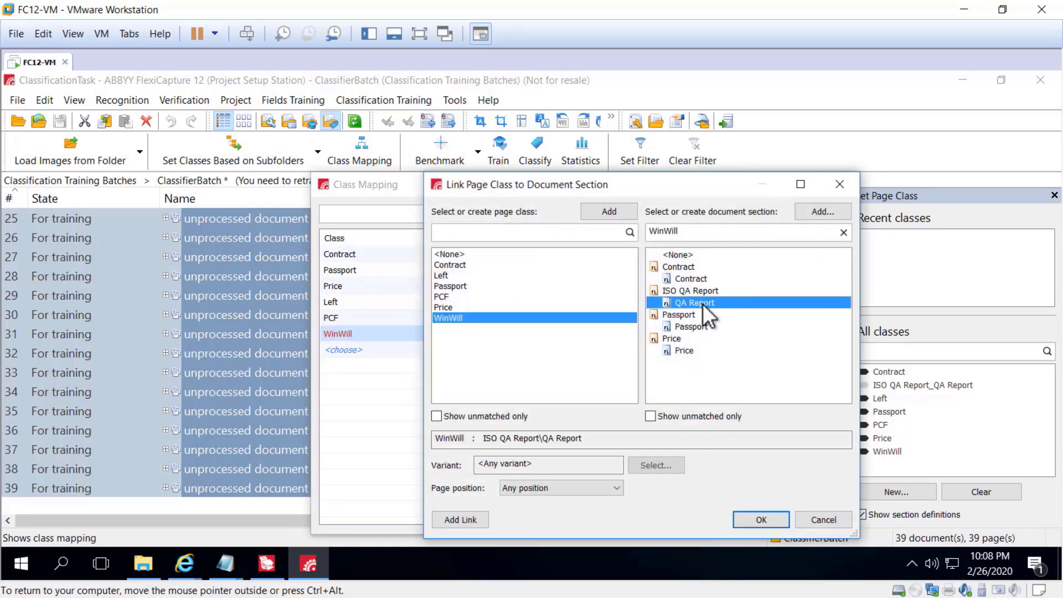
{"action": "left_click", "coordinate": [660, 466]}
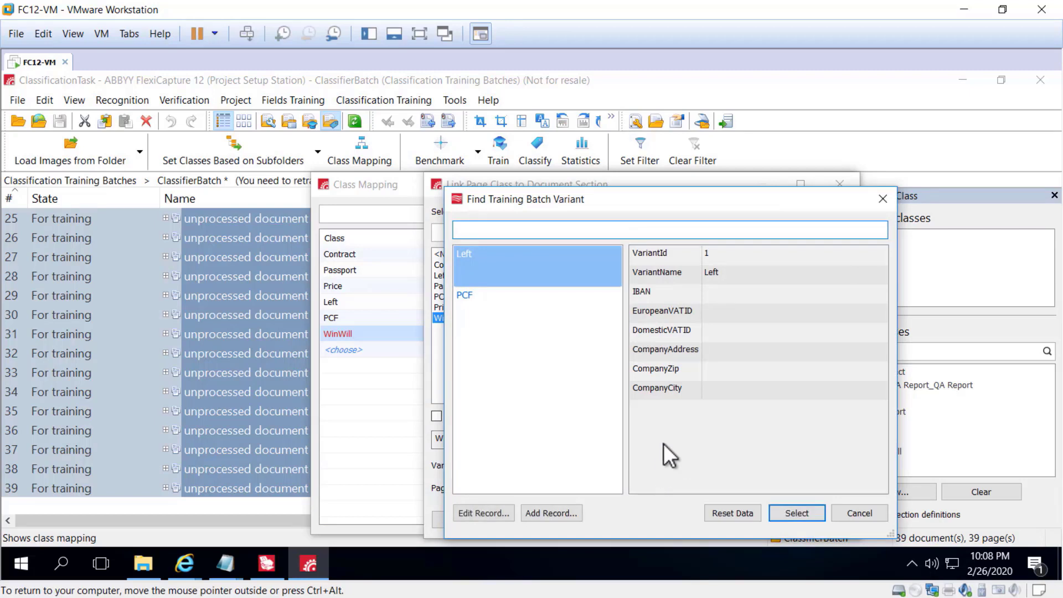
{"action": "left_click", "coordinate": [573, 510]}
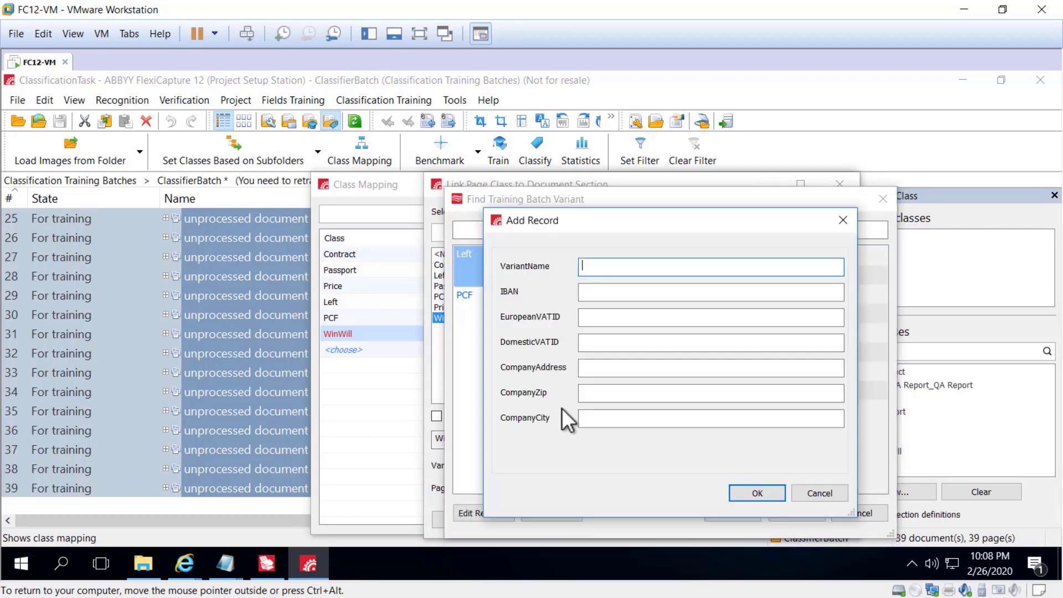
{"action": "type", "text": "WinWill"}
{"action": "left_click", "coordinate": [752, 491]}
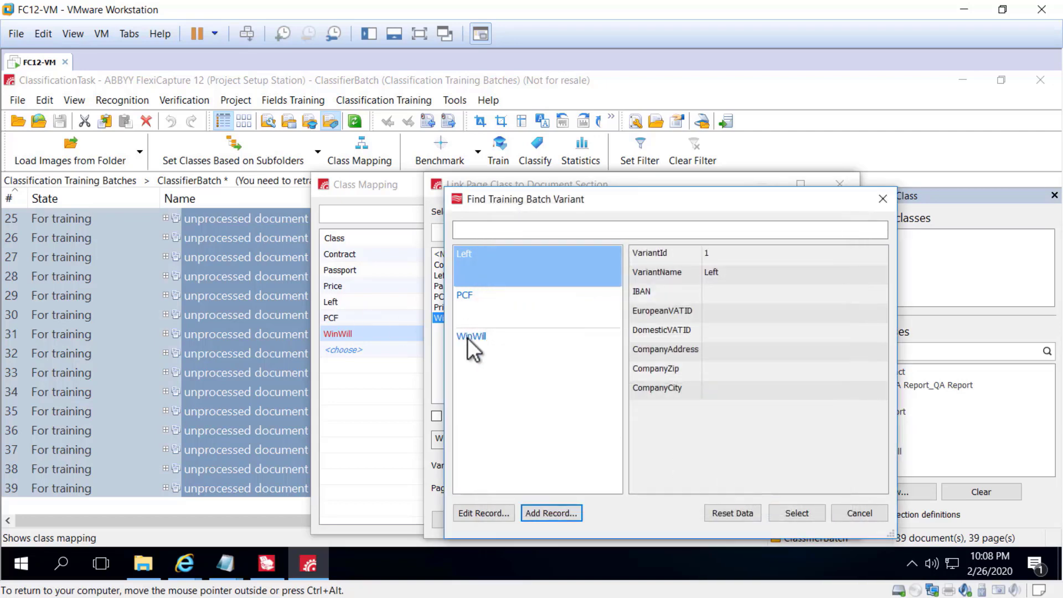
{"action": "left_click", "coordinate": [481, 366]}
{"action": "left_click", "coordinate": [781, 509]}
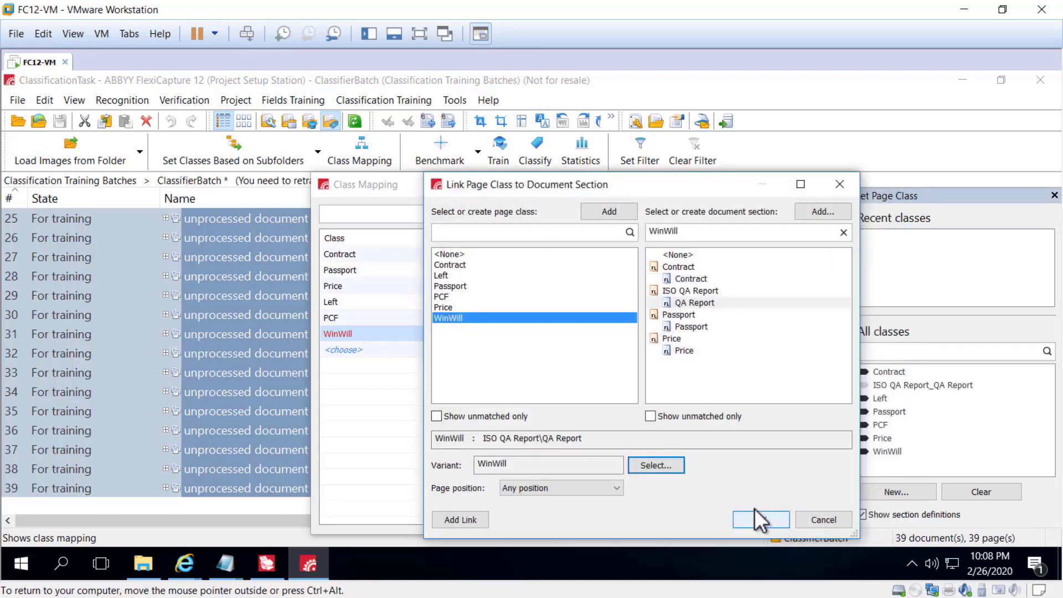
{"action": "left_click", "coordinate": [756, 517]}
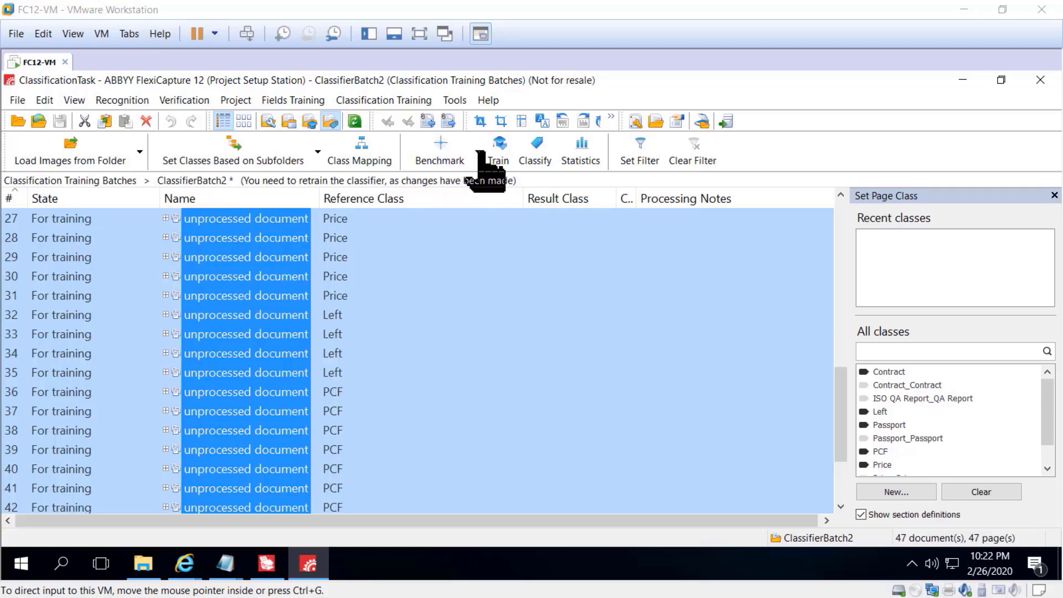
Open the Benchmark dialog with a 60% training / 40% testing split
{"action": "left_click", "coordinate": [442, 155]}
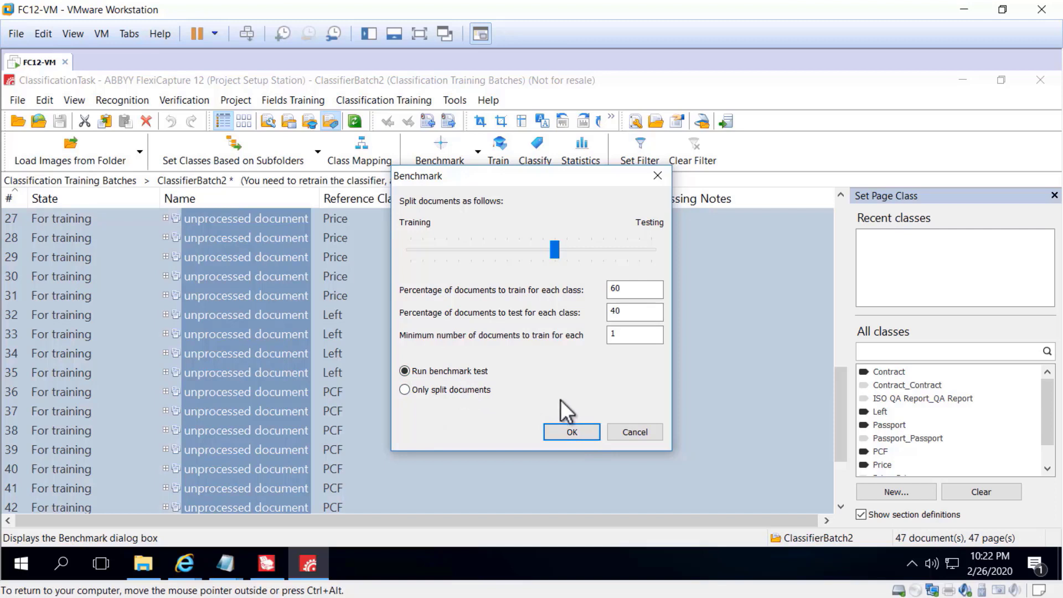
Run the benchmark with the 60/40 split and review the percentage confusion matrix and per-class statistics
{"action": "left_click", "coordinate": [563, 431]}
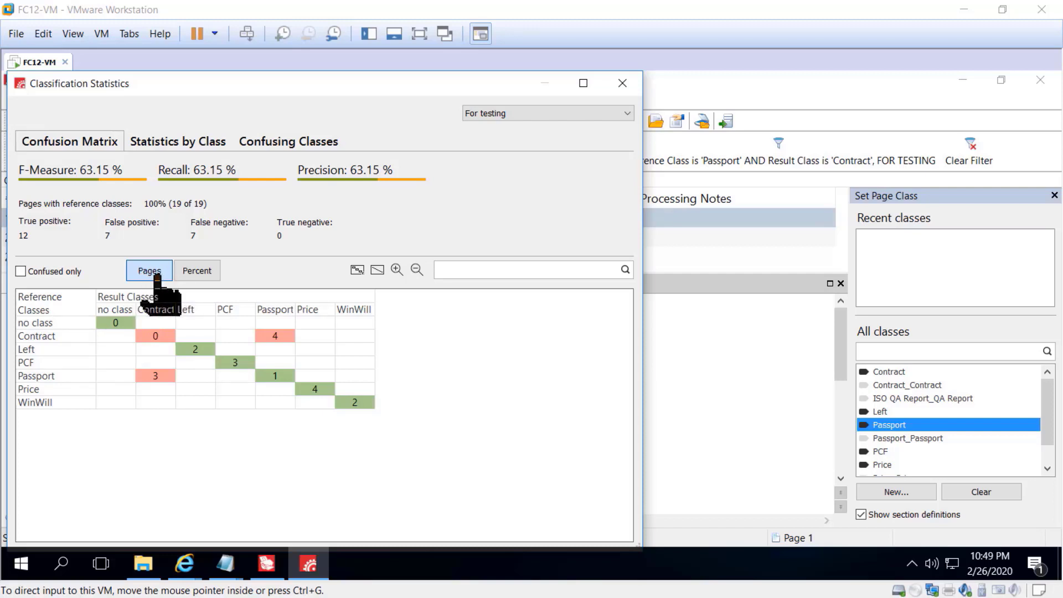
{"action": "left_click", "coordinate": [190, 272]}
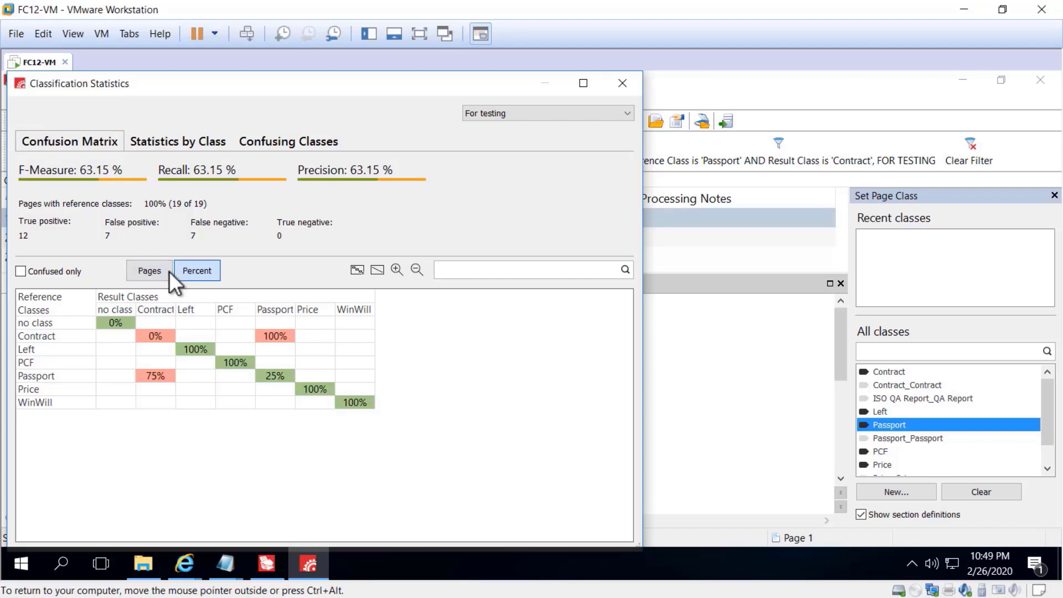
{"action": "left_click", "coordinate": [154, 270]}
{"action": "left_click", "coordinate": [196, 271]}
{"action": "left_click", "coordinate": [186, 140]}
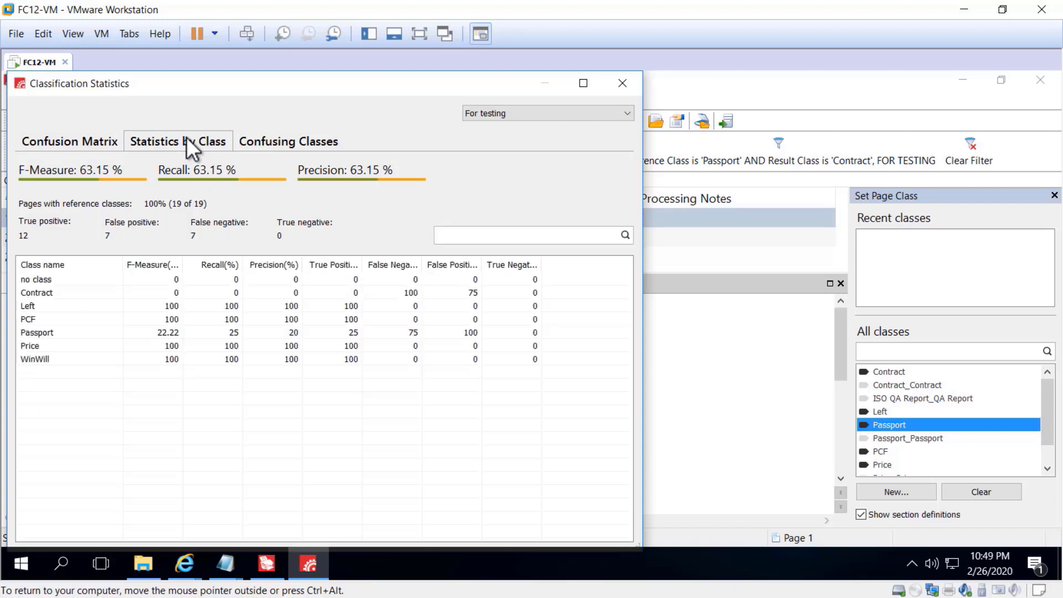
{"action": "left_click", "coordinate": [273, 143]}
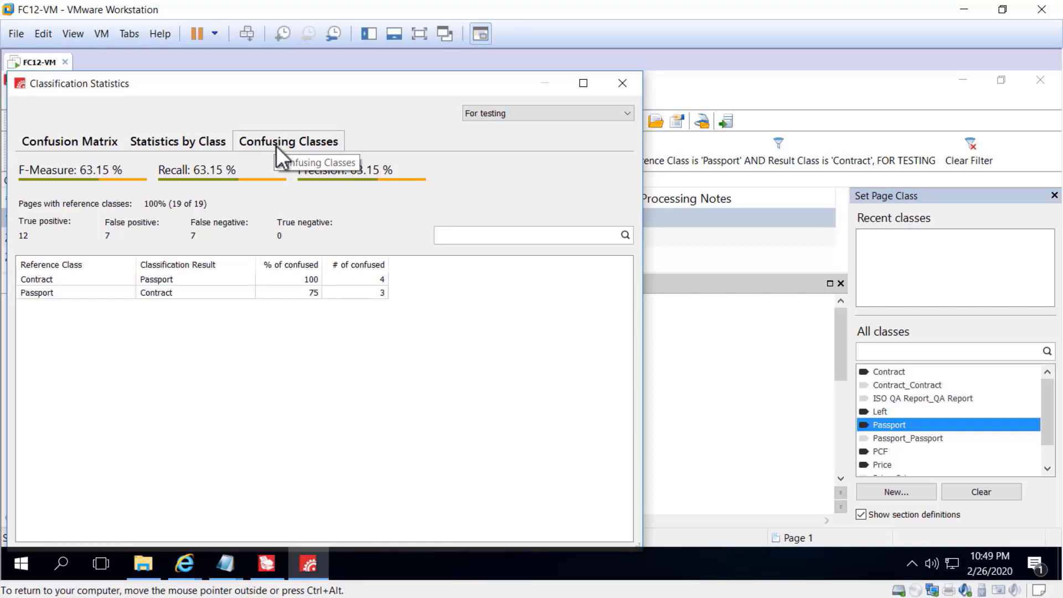
Filter the batch to Passport pages classified as Contract using the page-count confusion matrix
{"action": "left_click", "coordinate": [70, 140]}
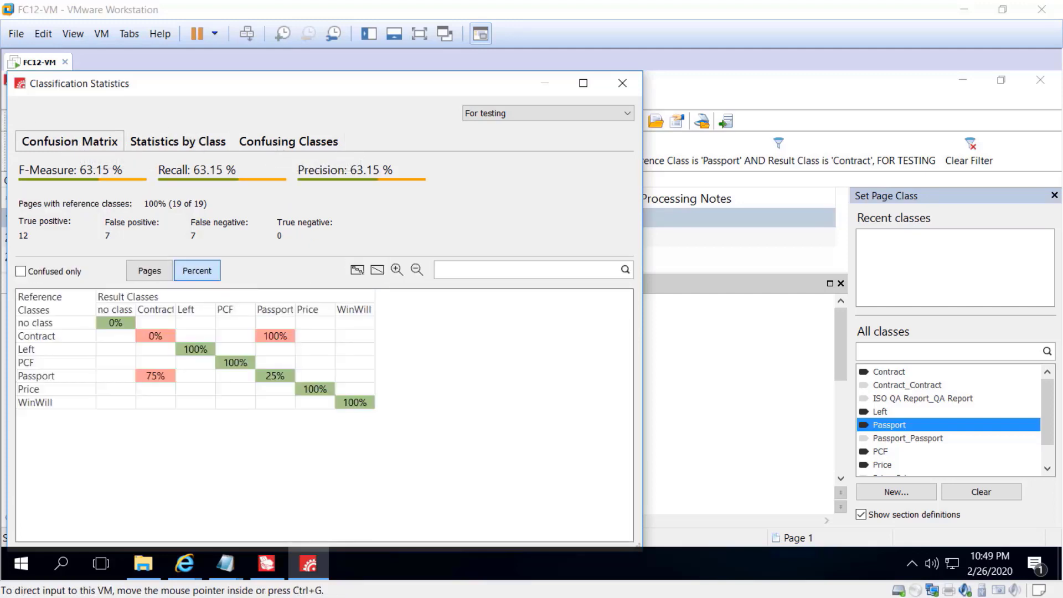
{"action": "left_click", "coordinate": [162, 274]}
{"action": "left_click", "coordinate": [157, 373]}
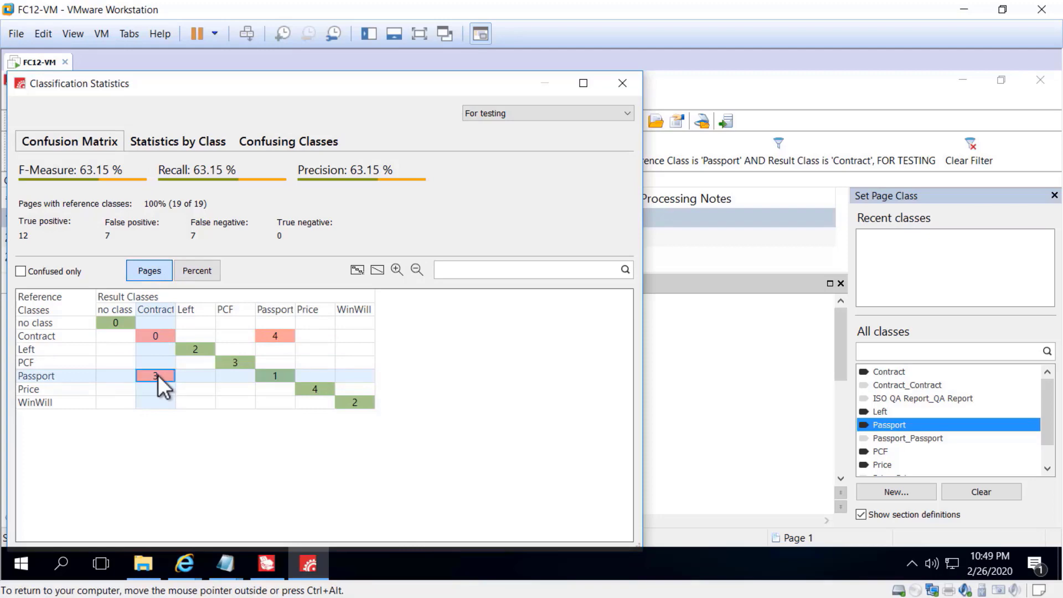
{"action": "double_click", "coordinate": [158, 374]}
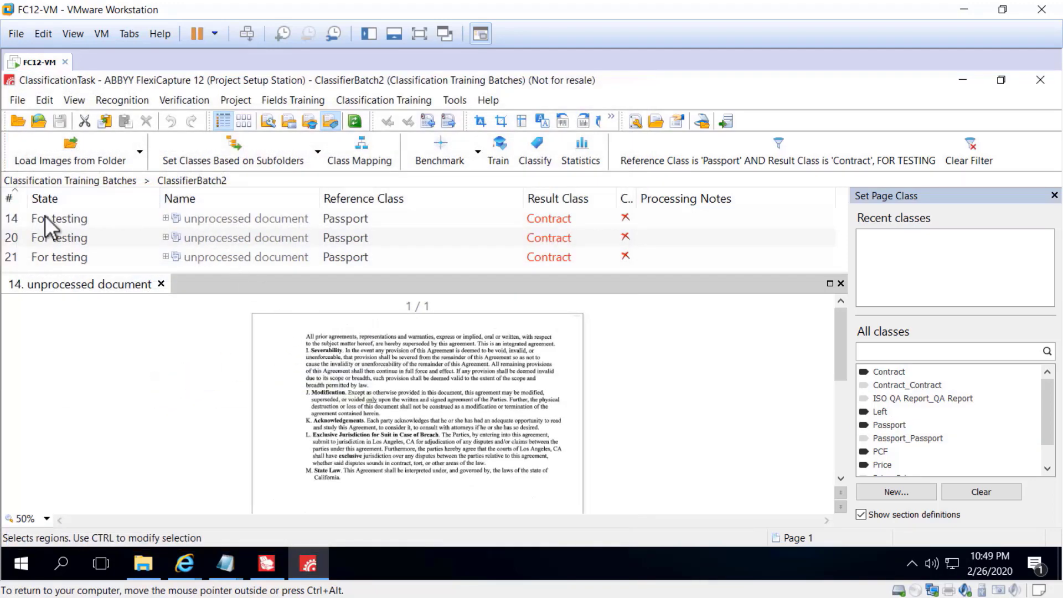
Expand misclassified document 14 and bring up the context menu for its unknown page
{"action": "left_click", "coordinate": [354, 371]}
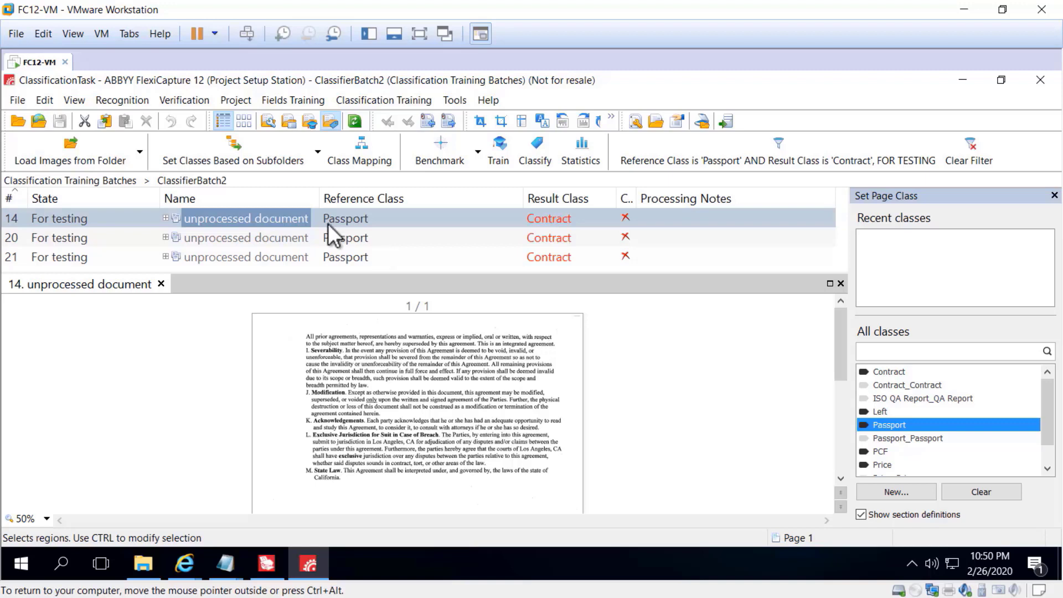
{"action": "left_click", "coordinate": [165, 218]}
{"action": "left_click", "coordinate": [221, 240]}
{"action": "right_click", "coordinate": [221, 242]}
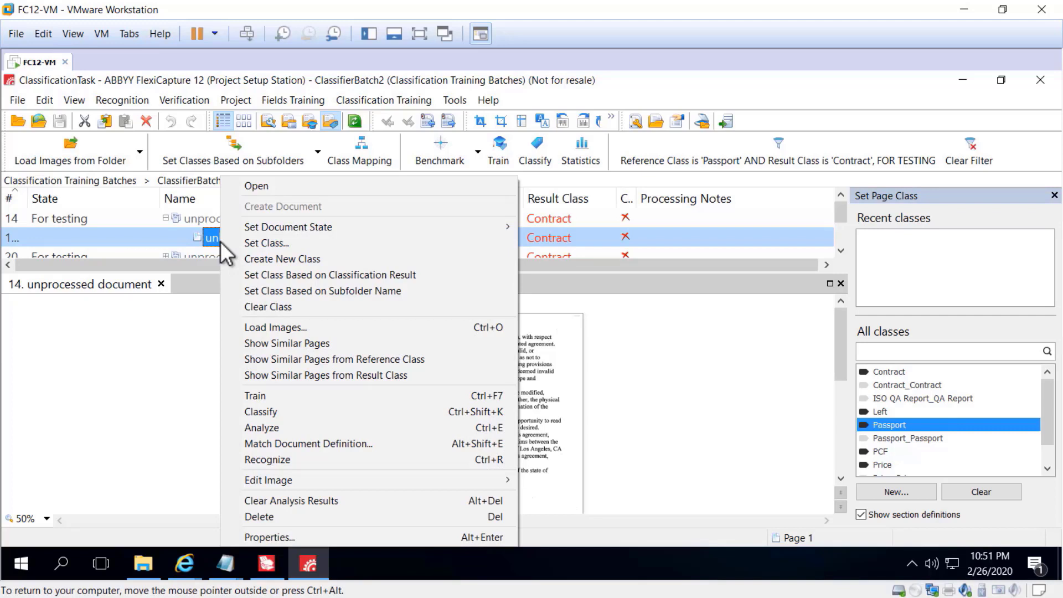
Show the training pages most similar to document 14's unknown page
{"action": "left_click", "coordinate": [320, 343]}
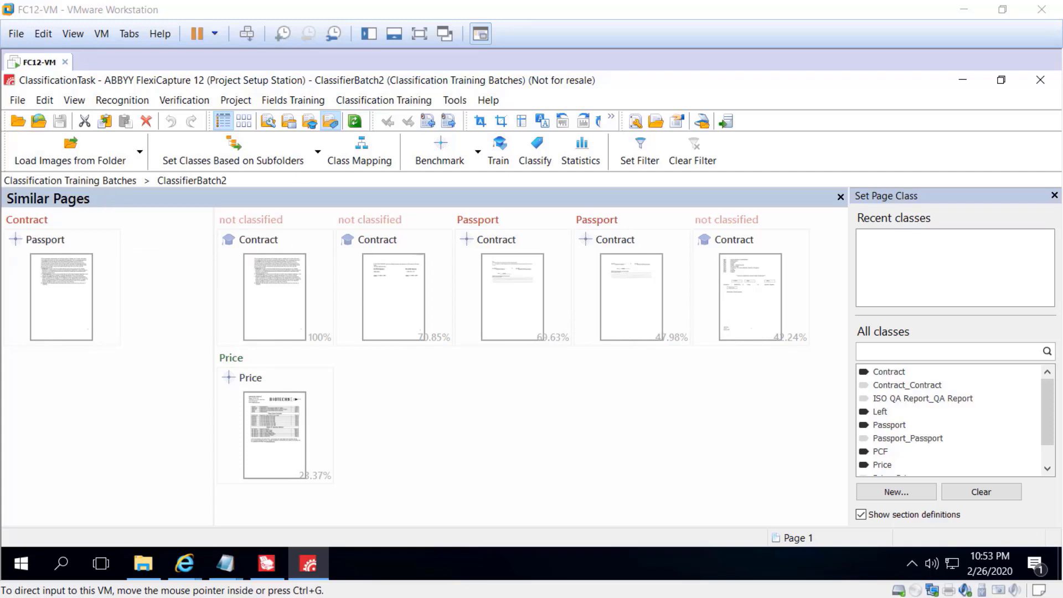
Compare the misclassified page with similar pages of its reference class and its result class
{"action": "left_click", "coordinate": [63, 293]}
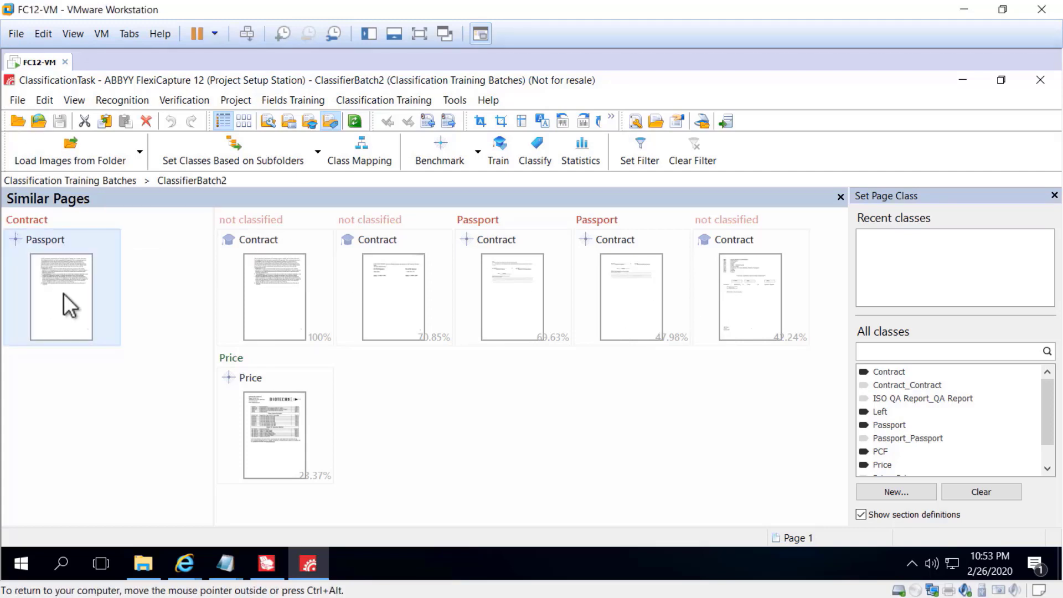
{"action": "right_click", "coordinate": [63, 294]}
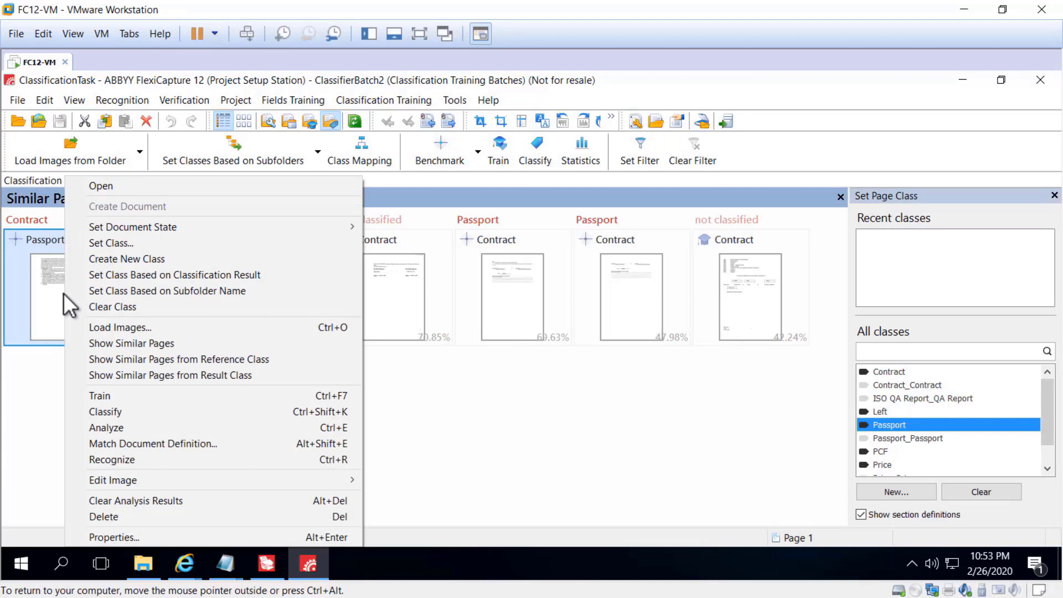
{"action": "left_click", "coordinate": [142, 361]}
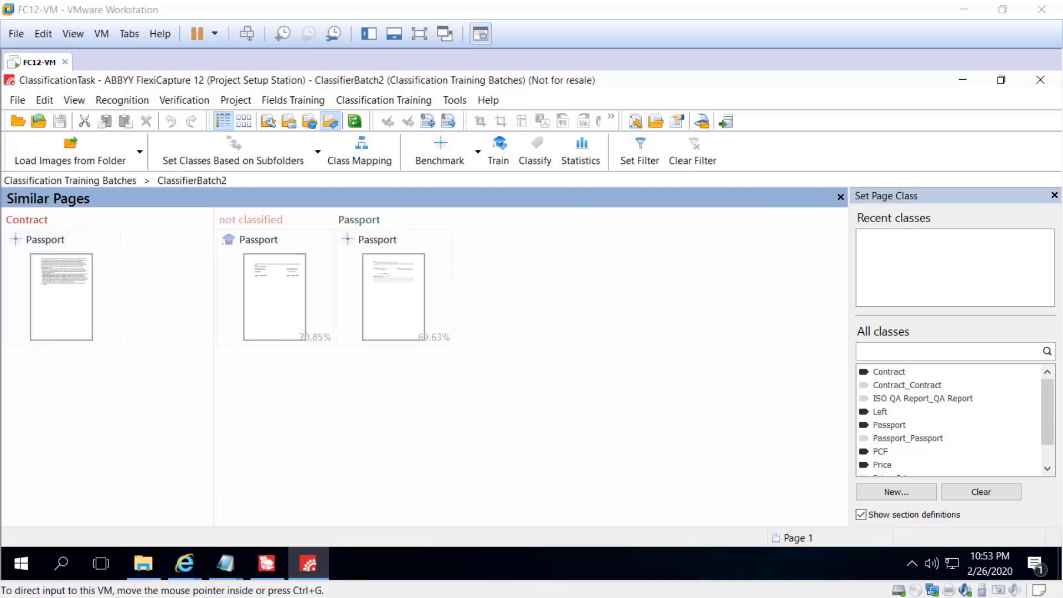
{"action": "right_click", "coordinate": [78, 292]}
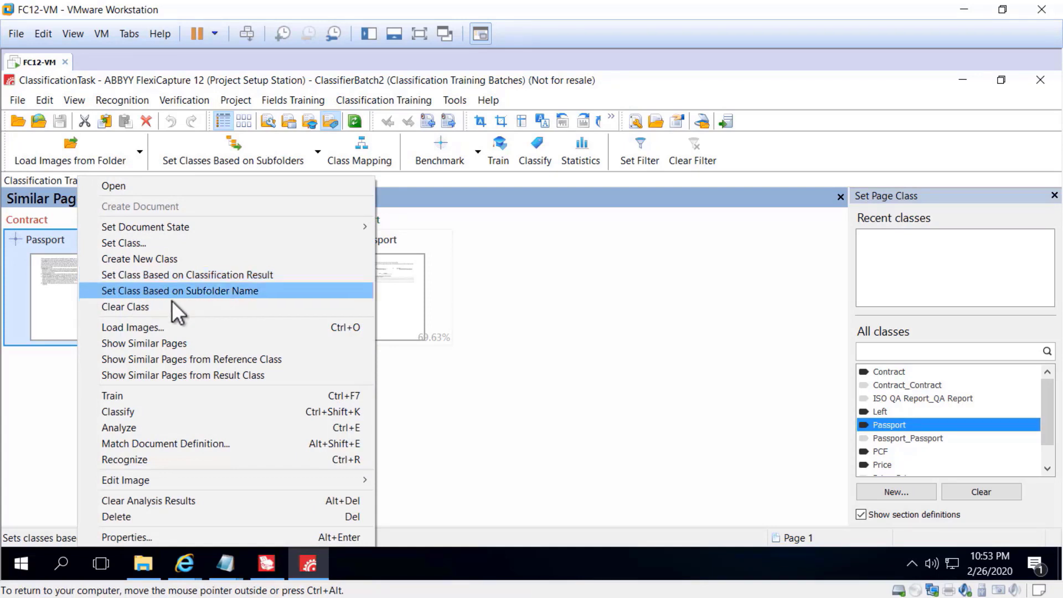
{"action": "left_click", "coordinate": [194, 378]}
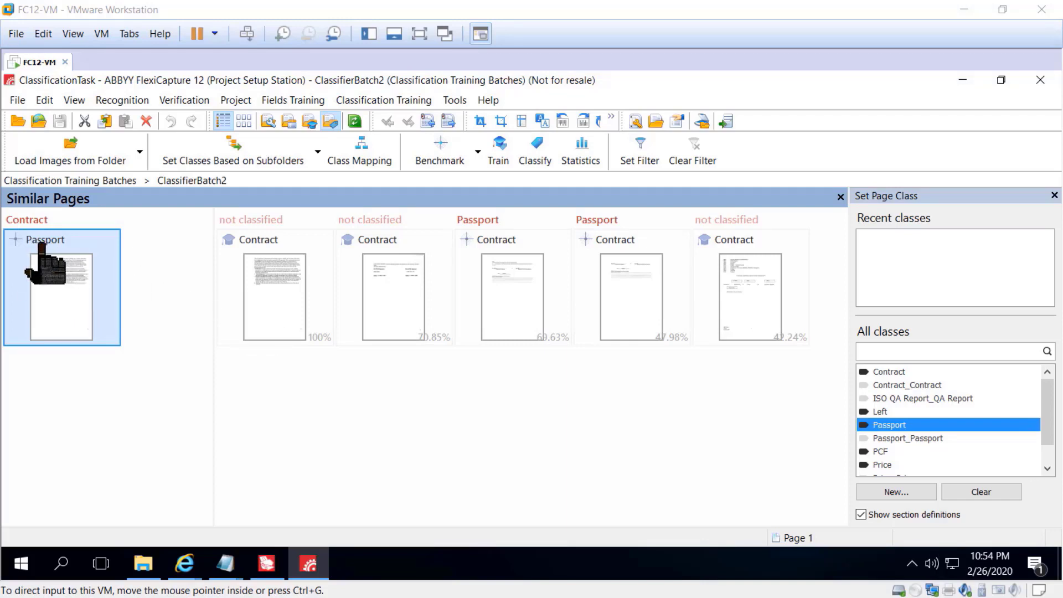
Reassign the page to the Contract class and retrain the classifier
{"action": "mouse_move", "coordinate": [40, 244]}
{"action": "left_mouse_down"}
{"action": "mouse_move", "coordinate": [877, 440]}
{"action": "mouse_move", "coordinate": [895, 387]}
{"action": "mouse_move", "coordinate": [888, 371]}
{"action": "left_mouse_up"}
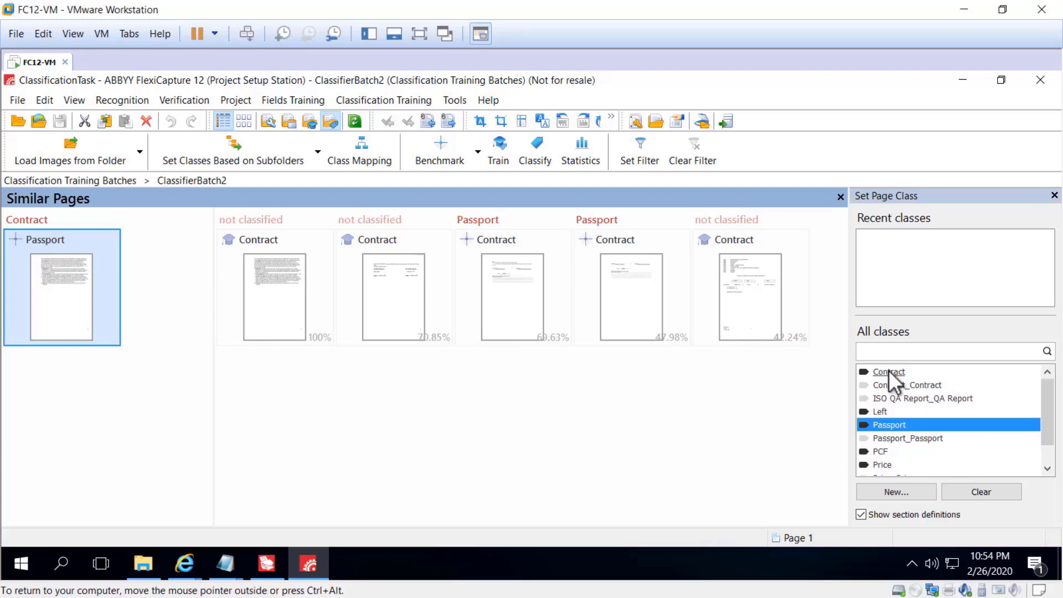
{"action": "left_click", "coordinate": [889, 371]}
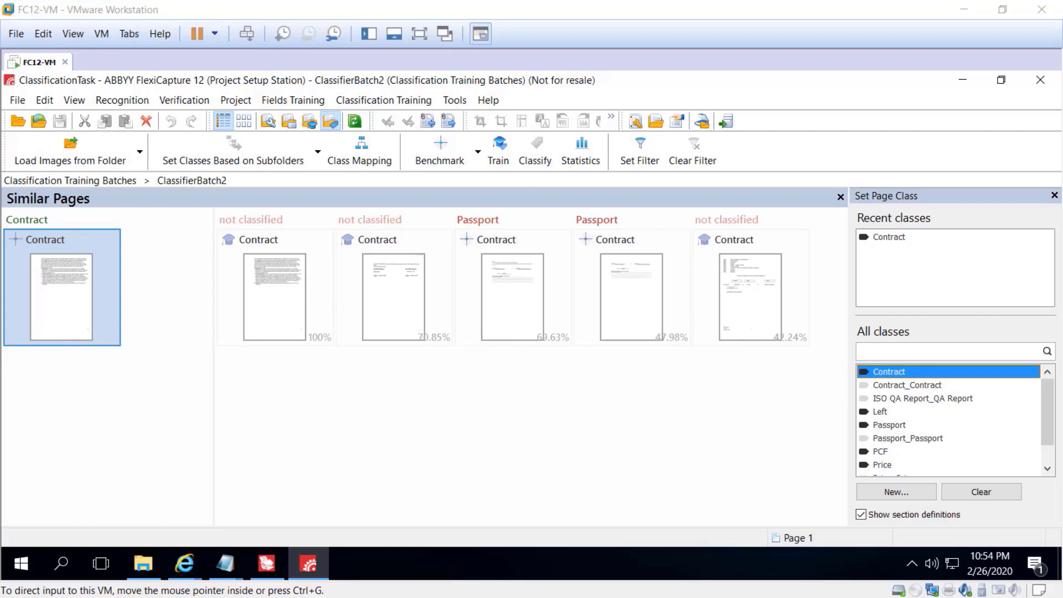
{"action": "left_click", "coordinate": [501, 142]}
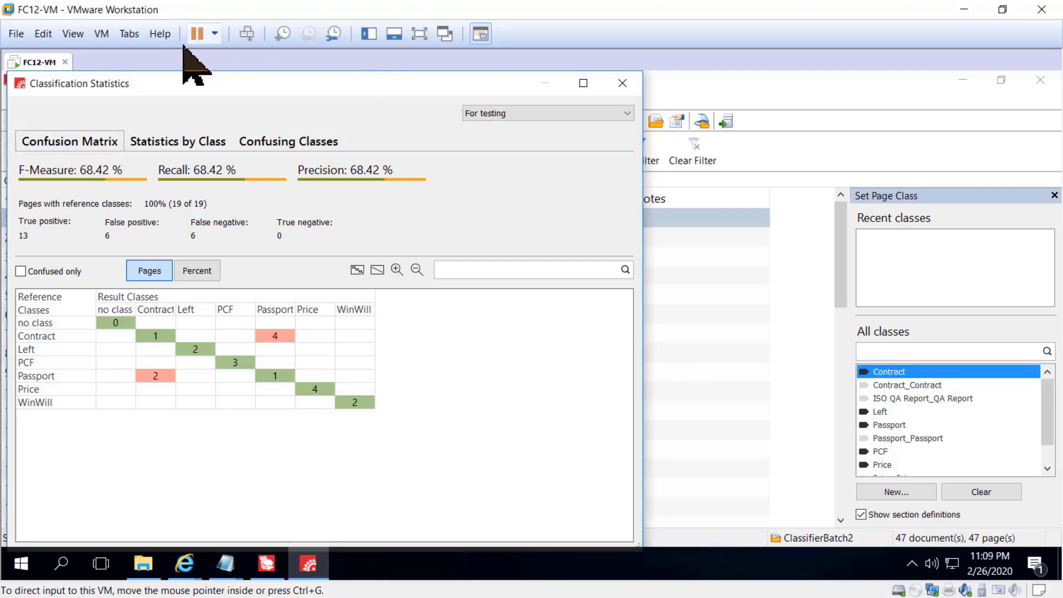
Turn on Classify pages in Project Properties' Recognition settings with ClassifierBatch2 selected
{"action": "left_click", "coordinate": [622, 83]}
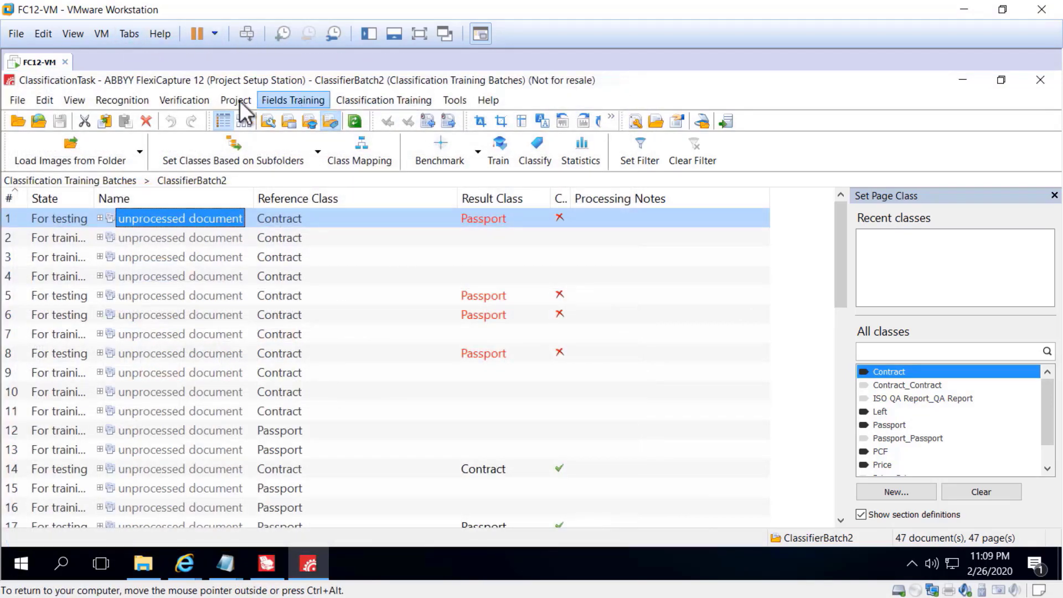
{"action": "left_click", "coordinate": [229, 101]}
{"action": "left_click", "coordinate": [280, 332]}
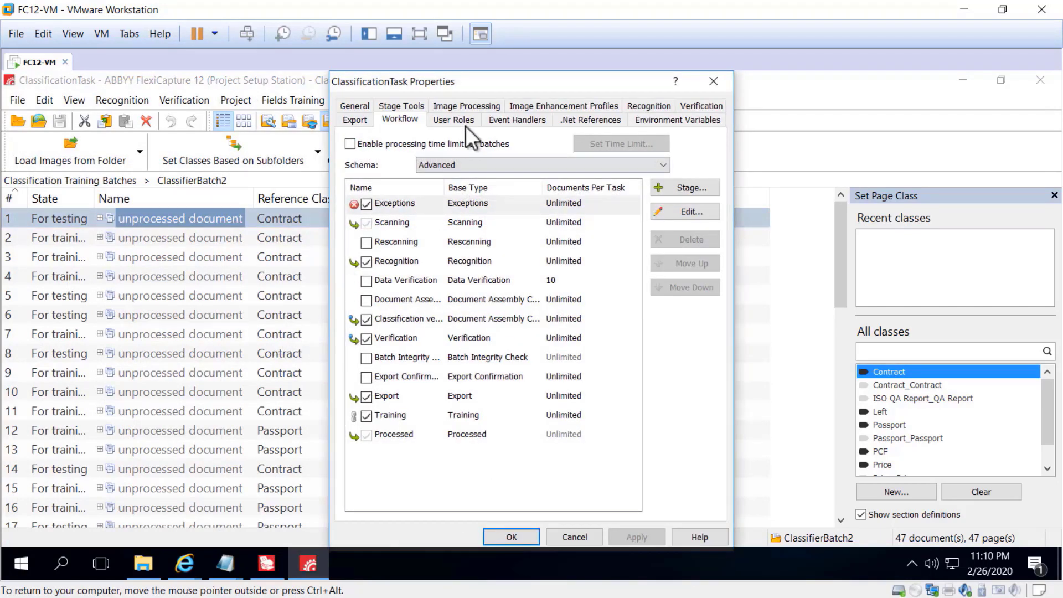
{"action": "left_click", "coordinate": [650, 104]}
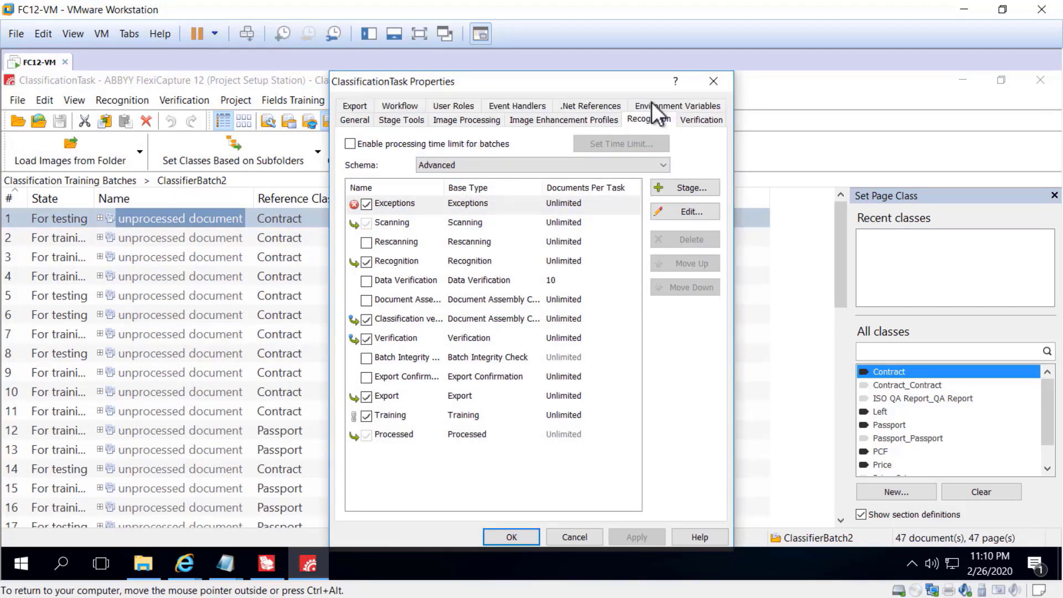
{"action": "left_click", "coordinate": [355, 252]}
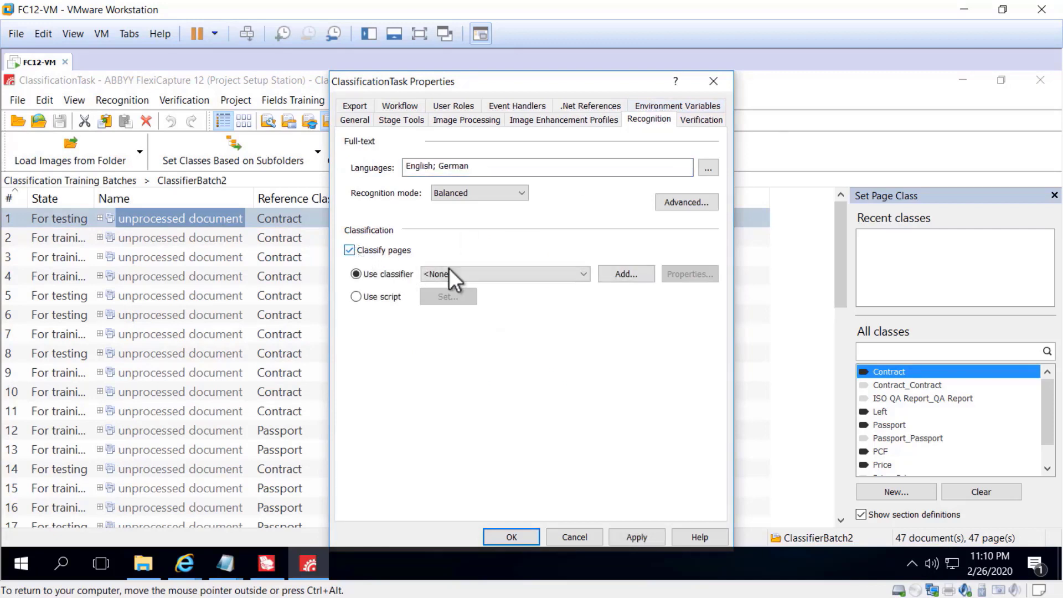
{"action": "left_click", "coordinate": [556, 275]}
{"action": "left_click", "coordinate": [427, 309]}
{"action": "left_click", "coordinate": [631, 537]}
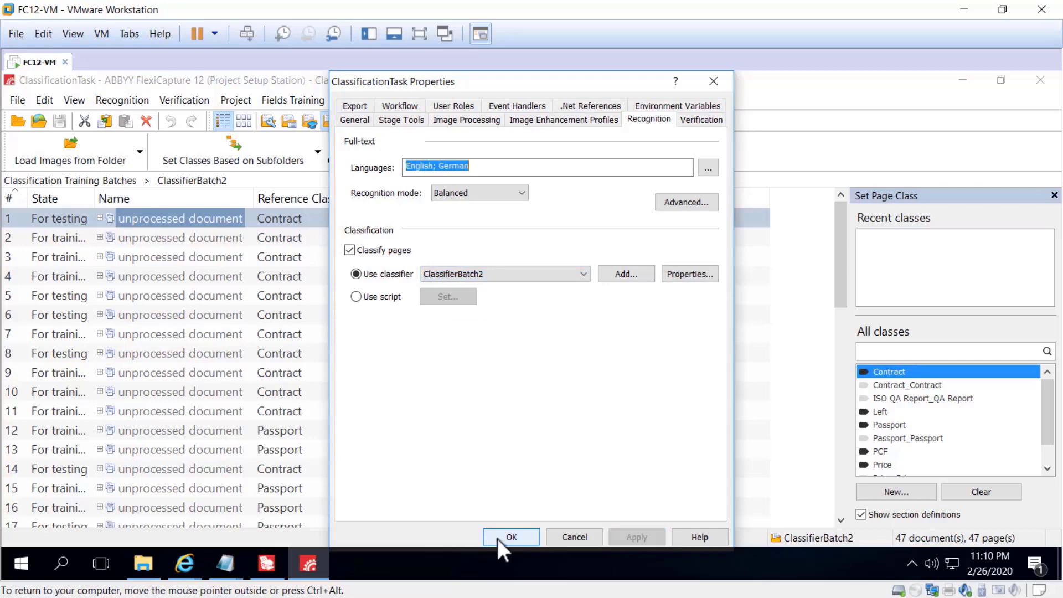
{"action": "left_click", "coordinate": [511, 538]}
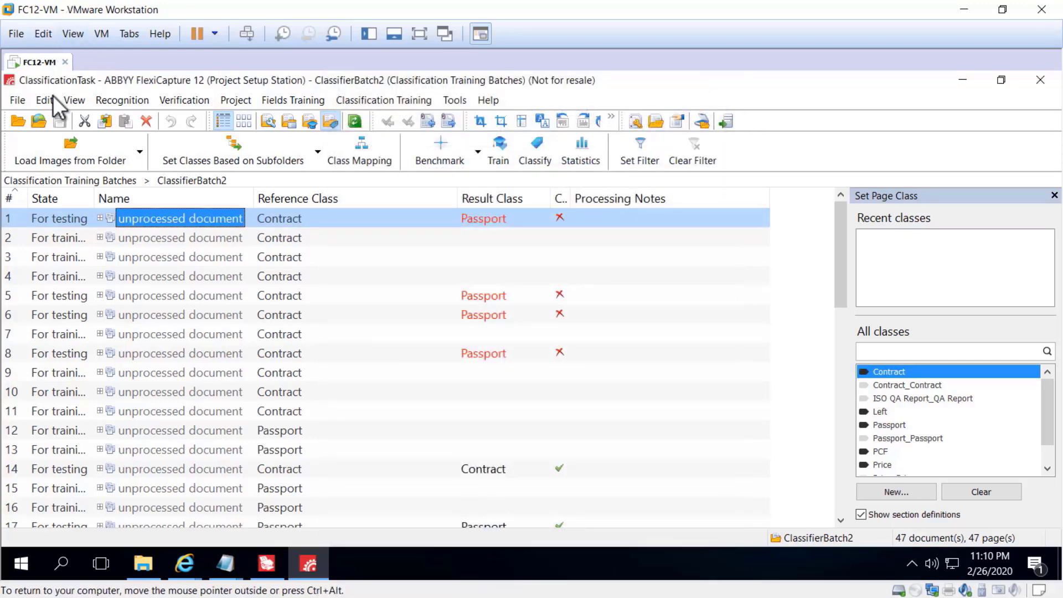
{"action": "left_click", "coordinate": [74, 100]}
Create a new working batch in the Working Batches list
{"action": "left_click", "coordinate": [101, 139]}
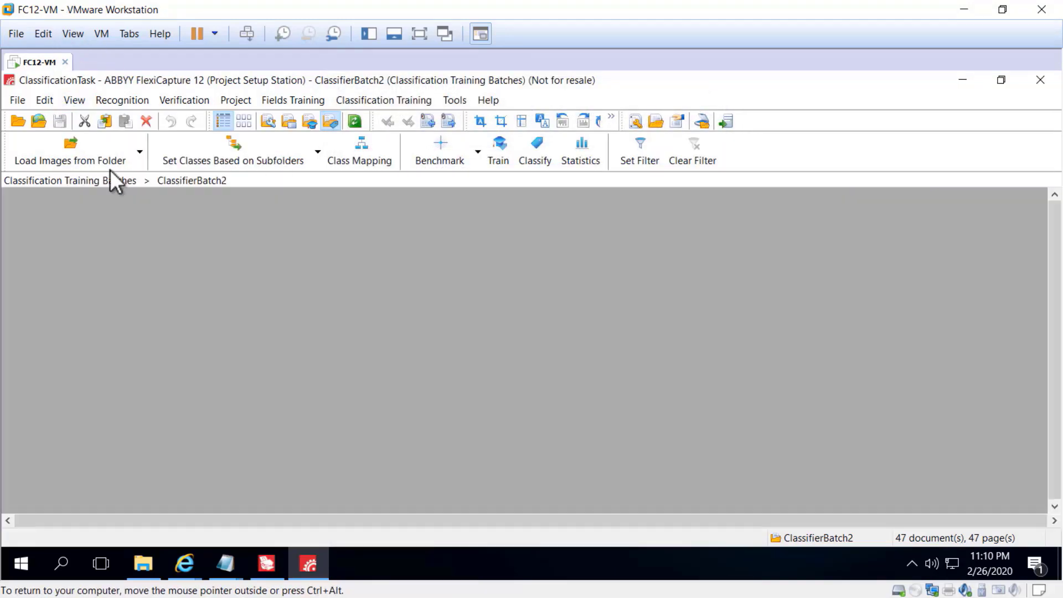
{"action": "right_click", "coordinate": [107, 227]}
{"action": "left_click", "coordinate": [147, 238]}
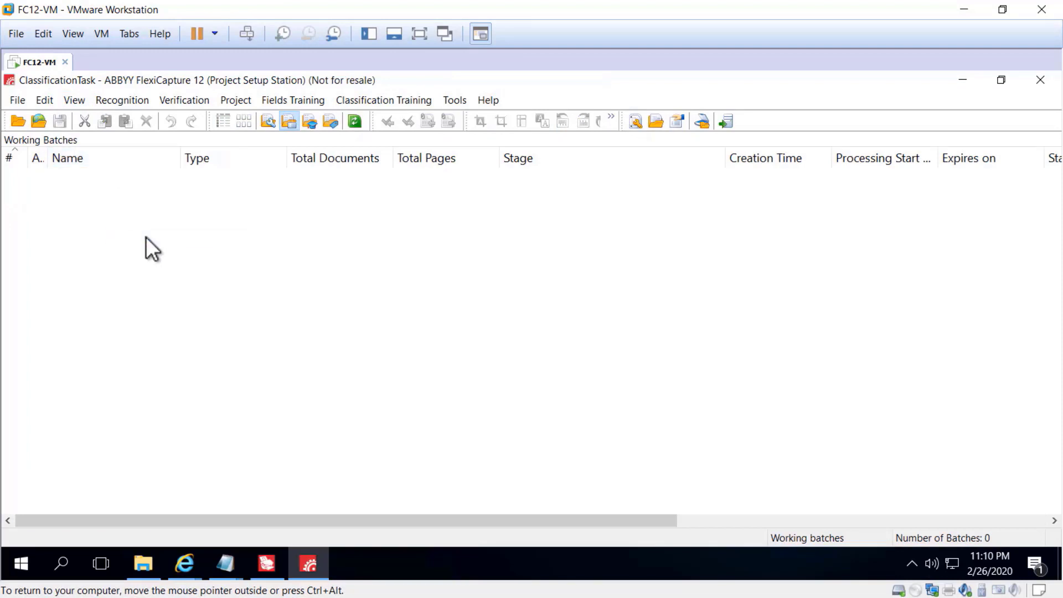
Load all eight images from the Recognition folder into the new batch and review the classified documents
{"action": "right_click", "coordinate": [91, 177]}
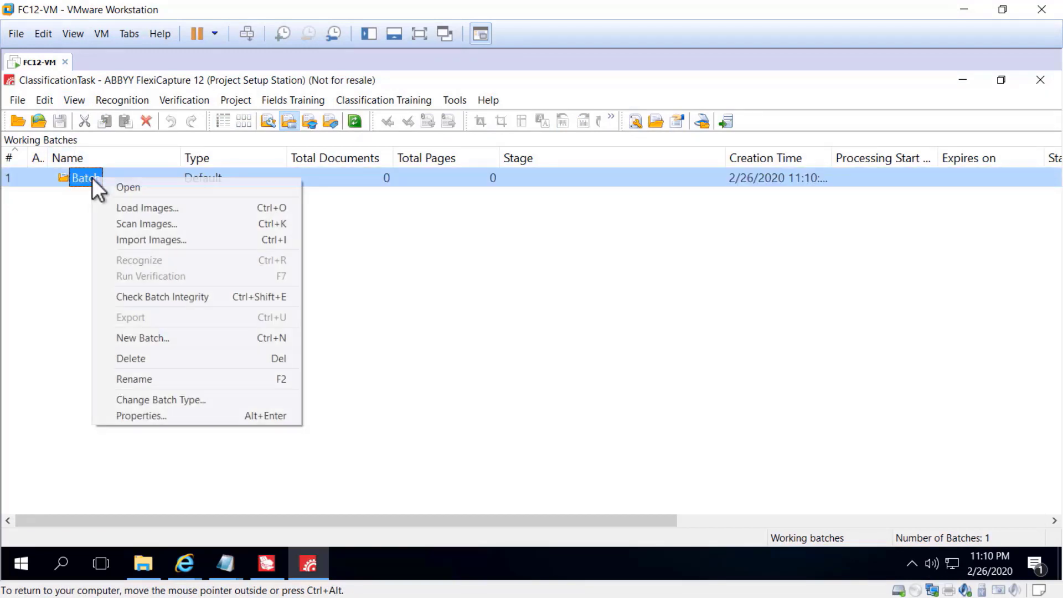
{"action": "left_click", "coordinate": [124, 212]}
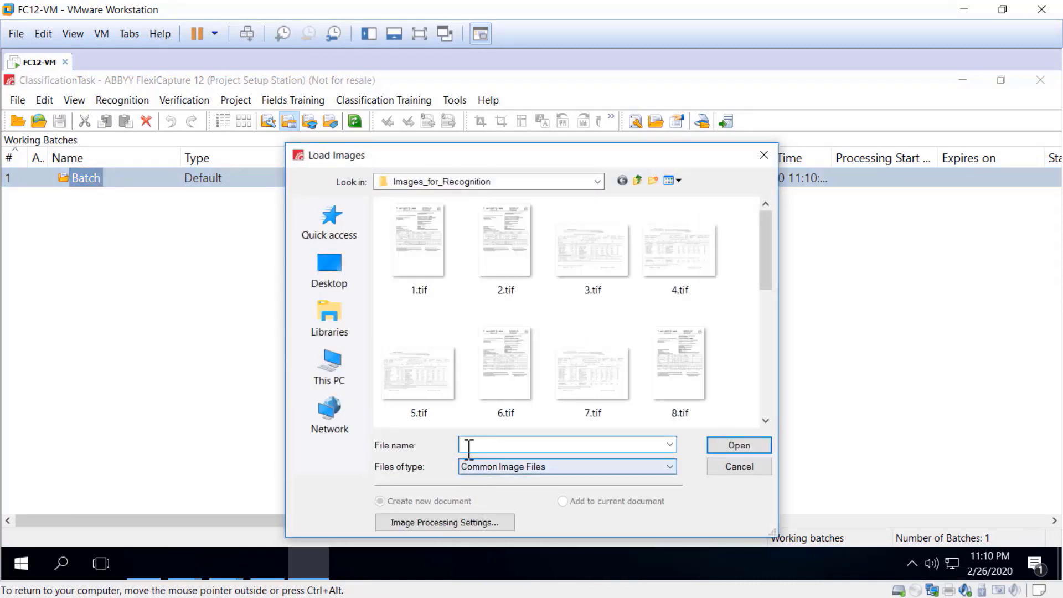
{"action": "left_click", "coordinate": [637, 178]}
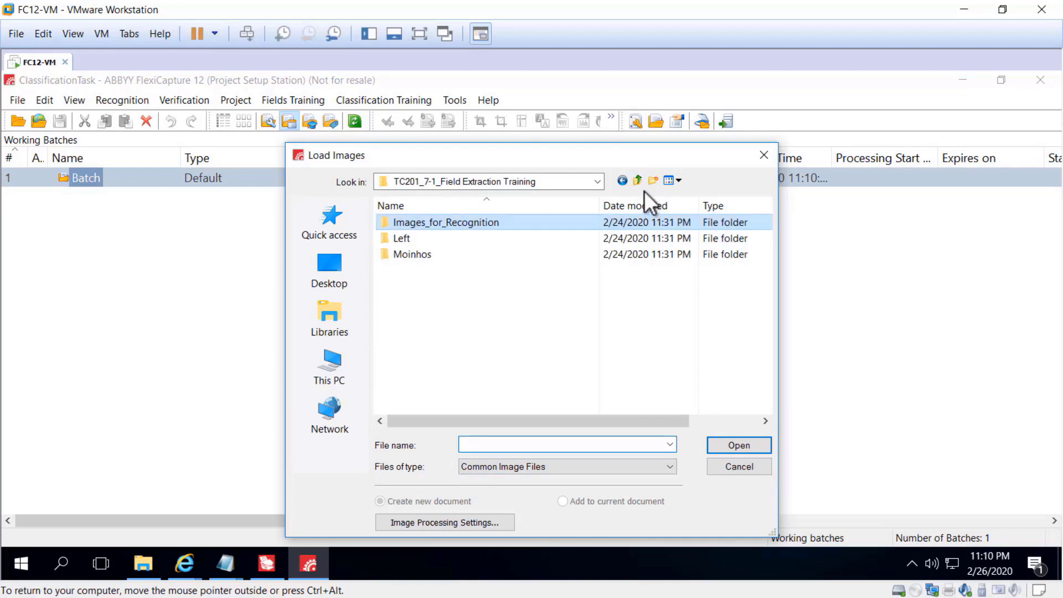
{"action": "left_click", "coordinate": [479, 449]}
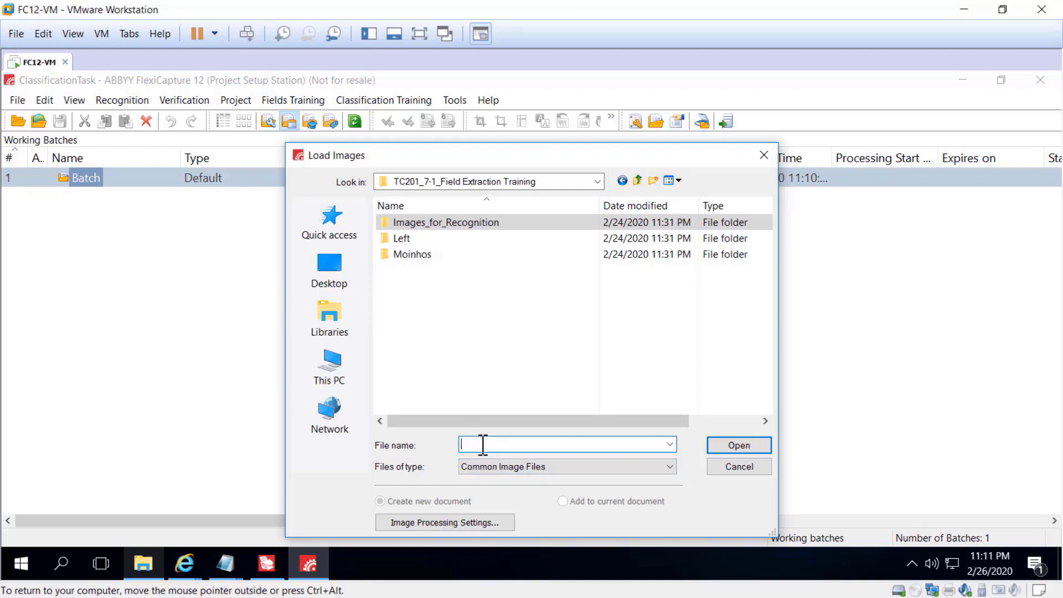
{"action": "key", "text": "ctrl+v"}
{"action": "key", "text": "Return"}
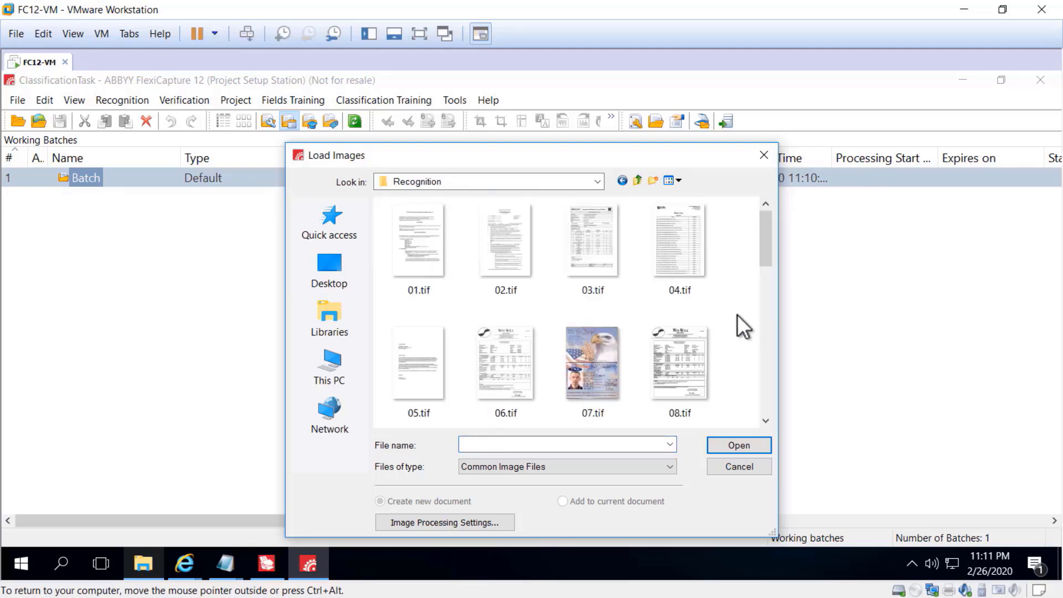
{"action": "left_click", "coordinate": [759, 340]}
{"action": "key", "text": "ctrl+a"}
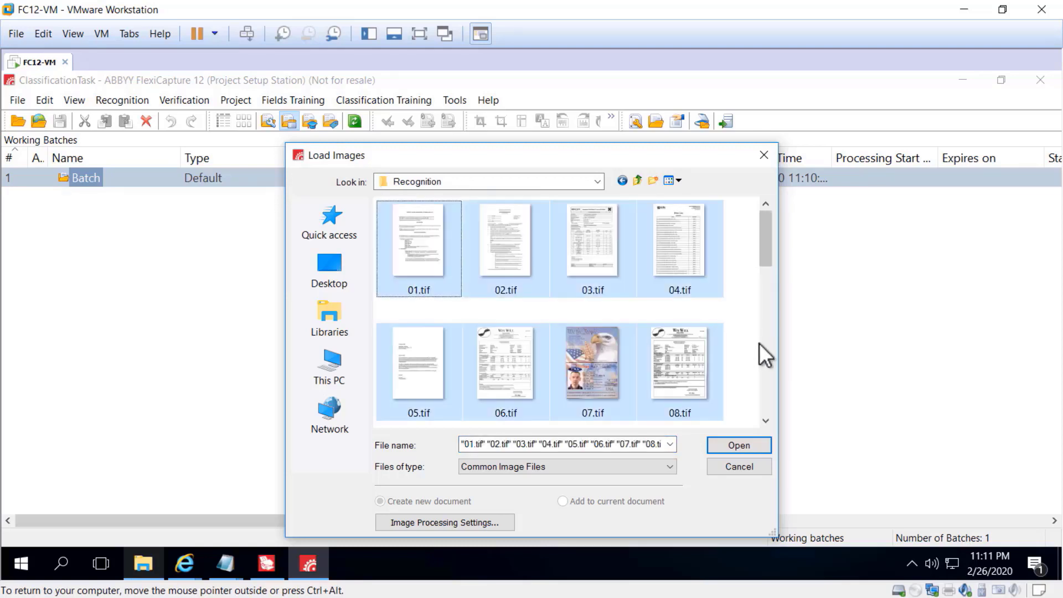
{"action": "left_click", "coordinate": [756, 450]}
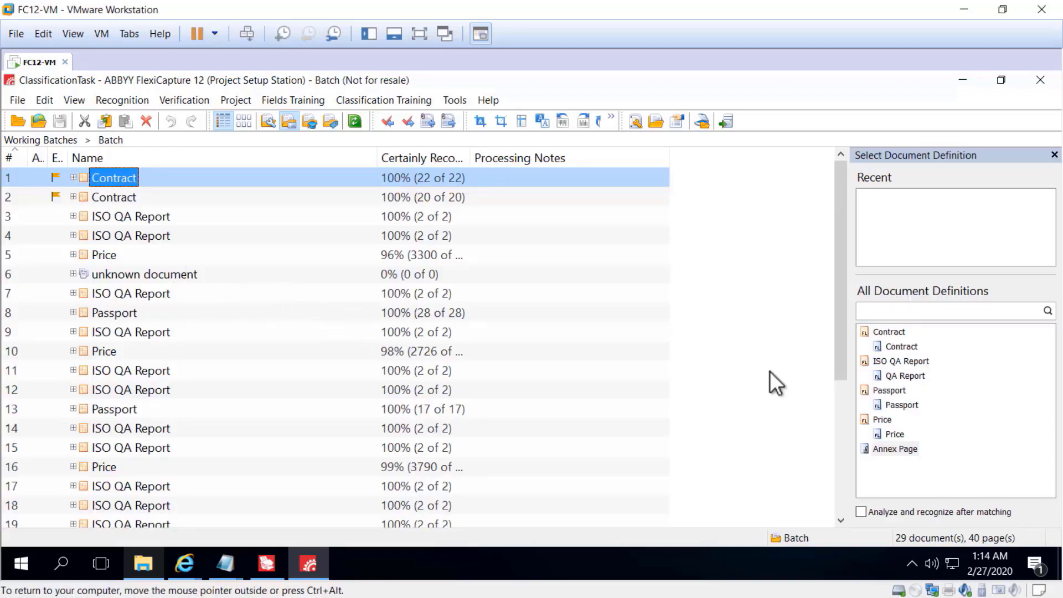
{"action": "scroll", "coordinate": [770, 371], "scroll_direction": "down", "scroll_amount": 3}
{"action": "scroll", "coordinate": [768, 368], "scroll_direction": "down", "scroll_amount": 1}
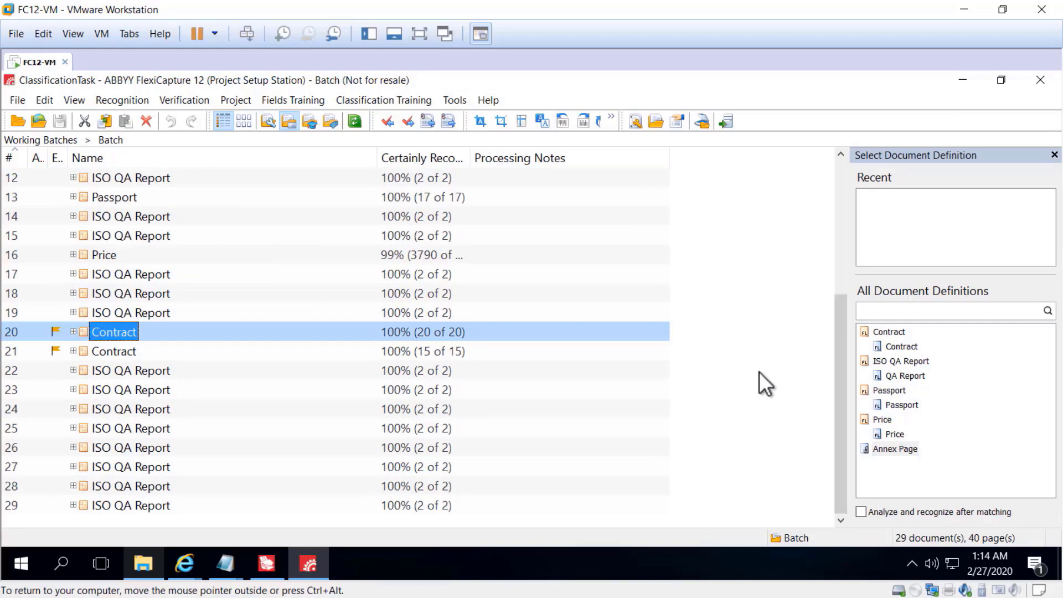
{"action": "scroll", "coordinate": [759, 371], "scroll_direction": "up", "scroll_amount": 4}
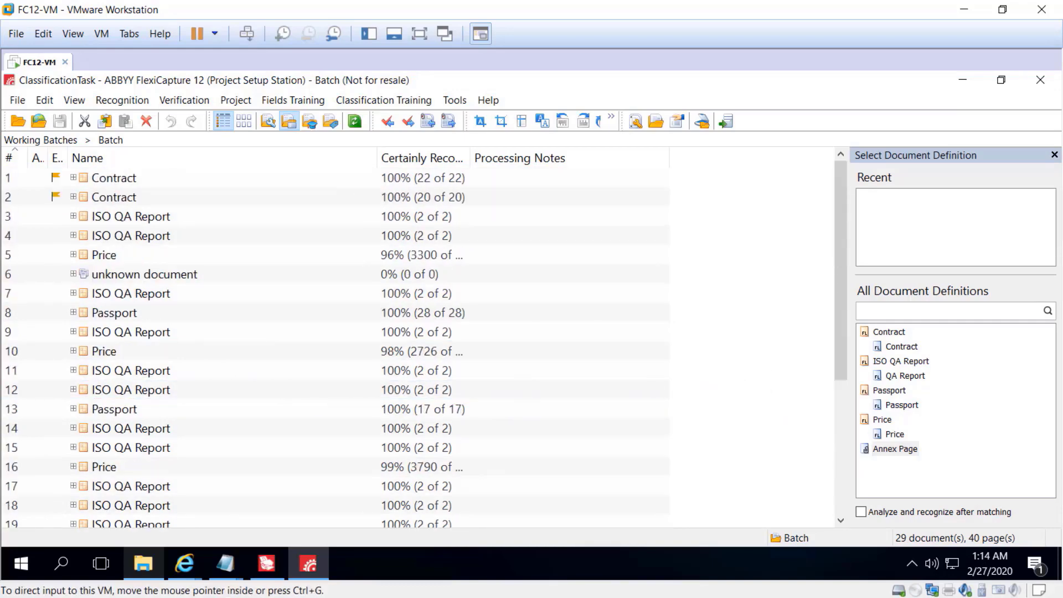